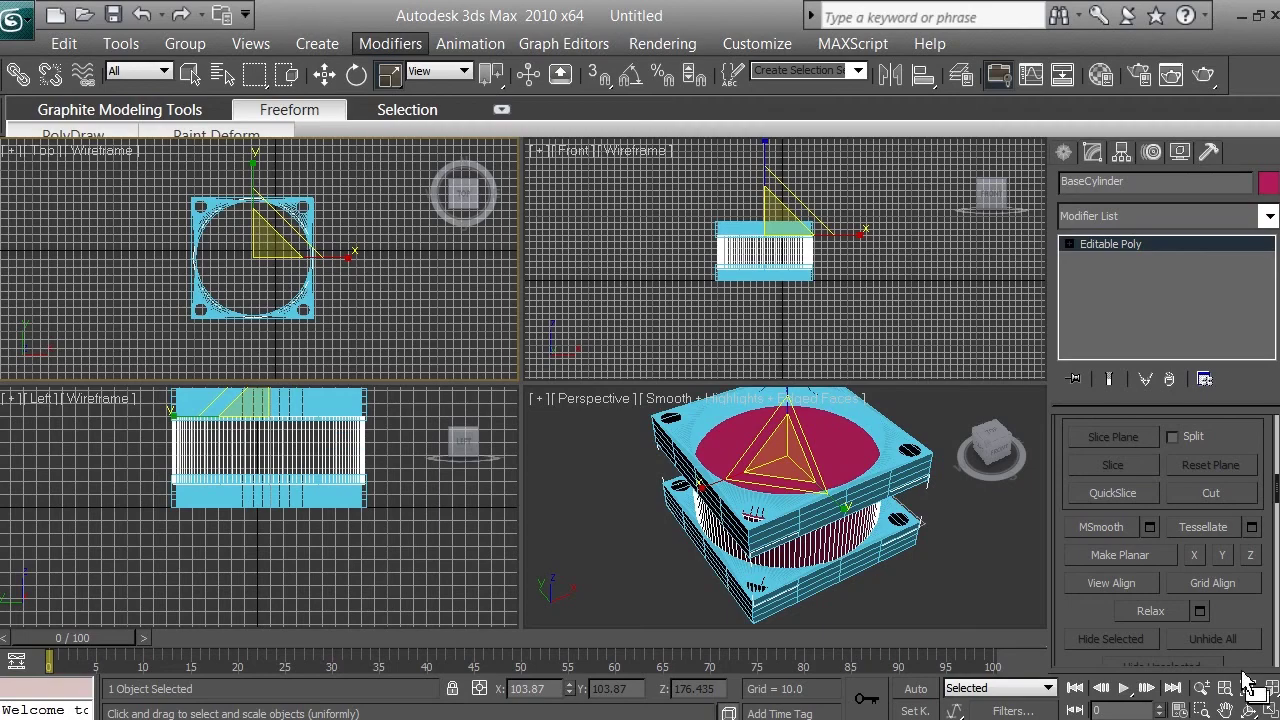
Clone the cylinder between the two square plates as an independent copy.
left_click(257, 492)
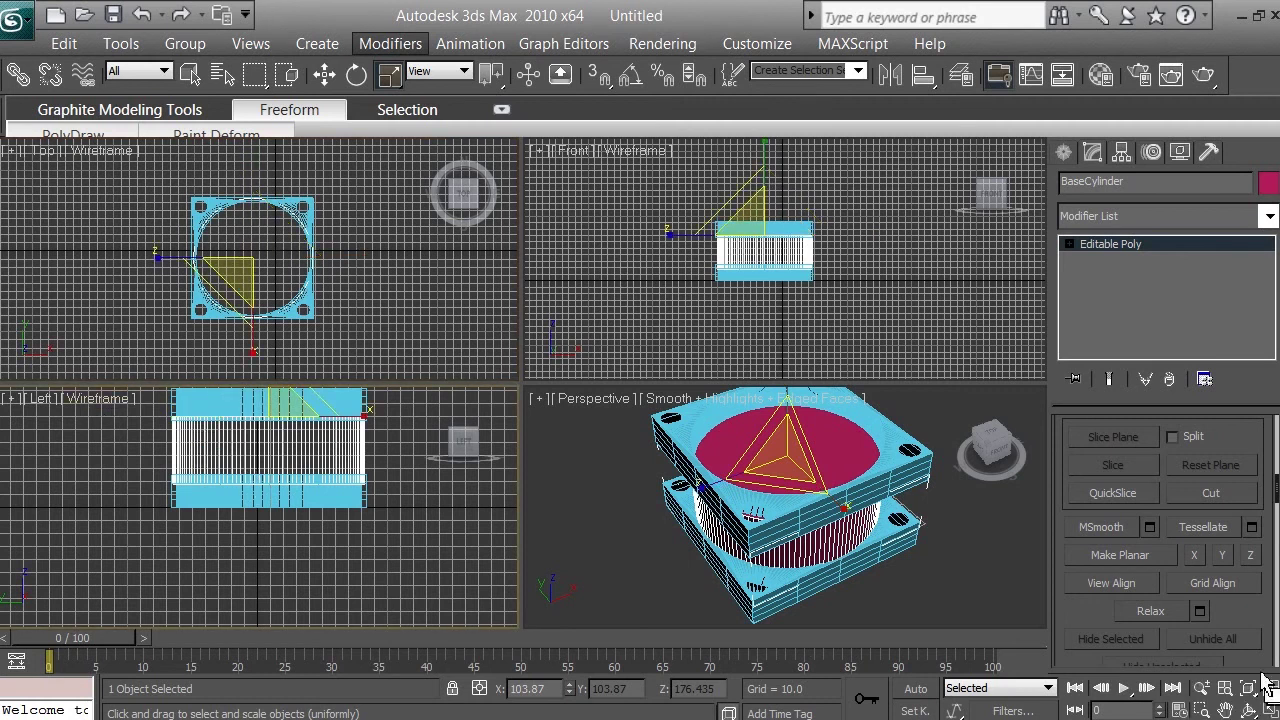
left_click(1226, 710)
left_click_drag(301, 443, 340, 434)
left_click(1201, 688)
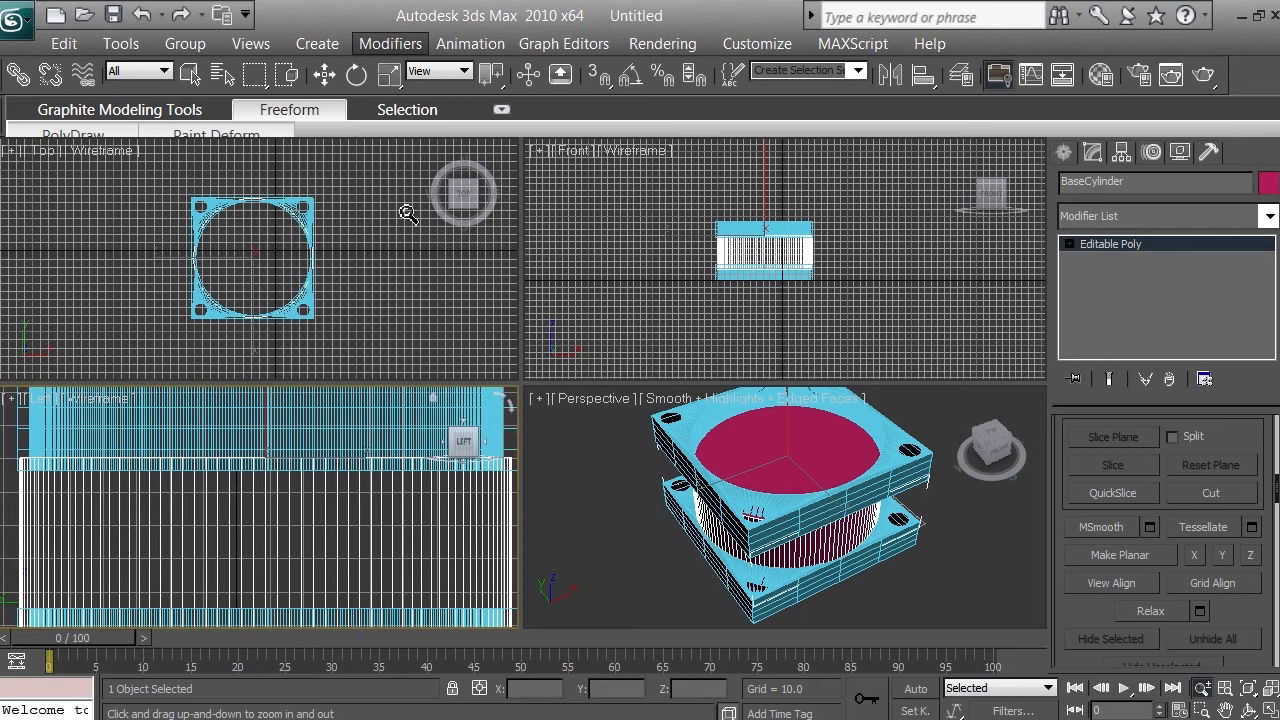
left_click(63, 45)
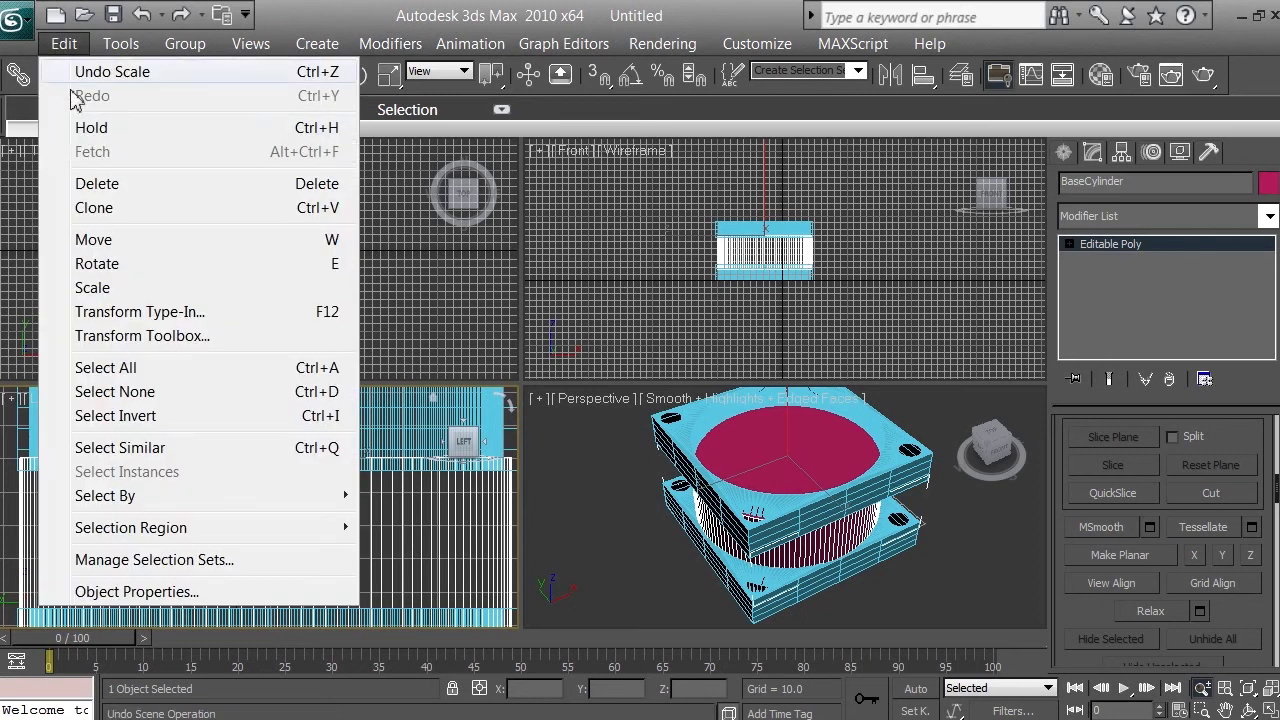
left_click(110, 207)
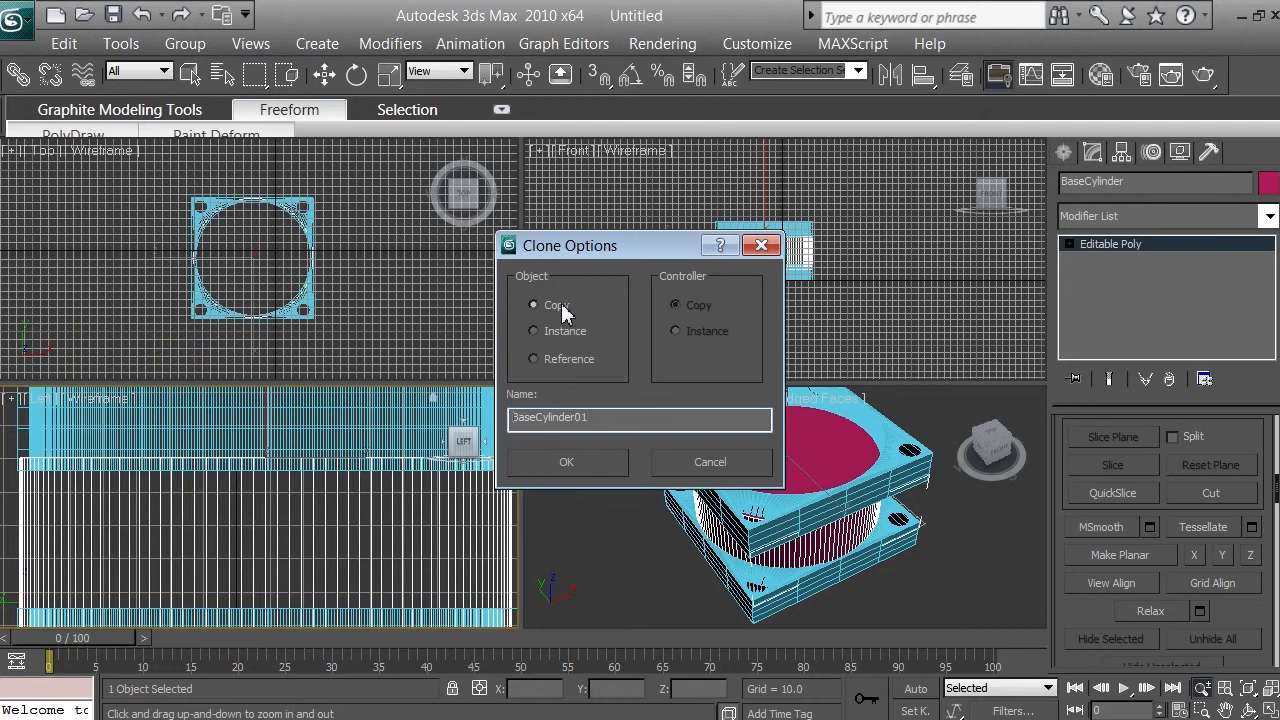
left_click(570, 463)
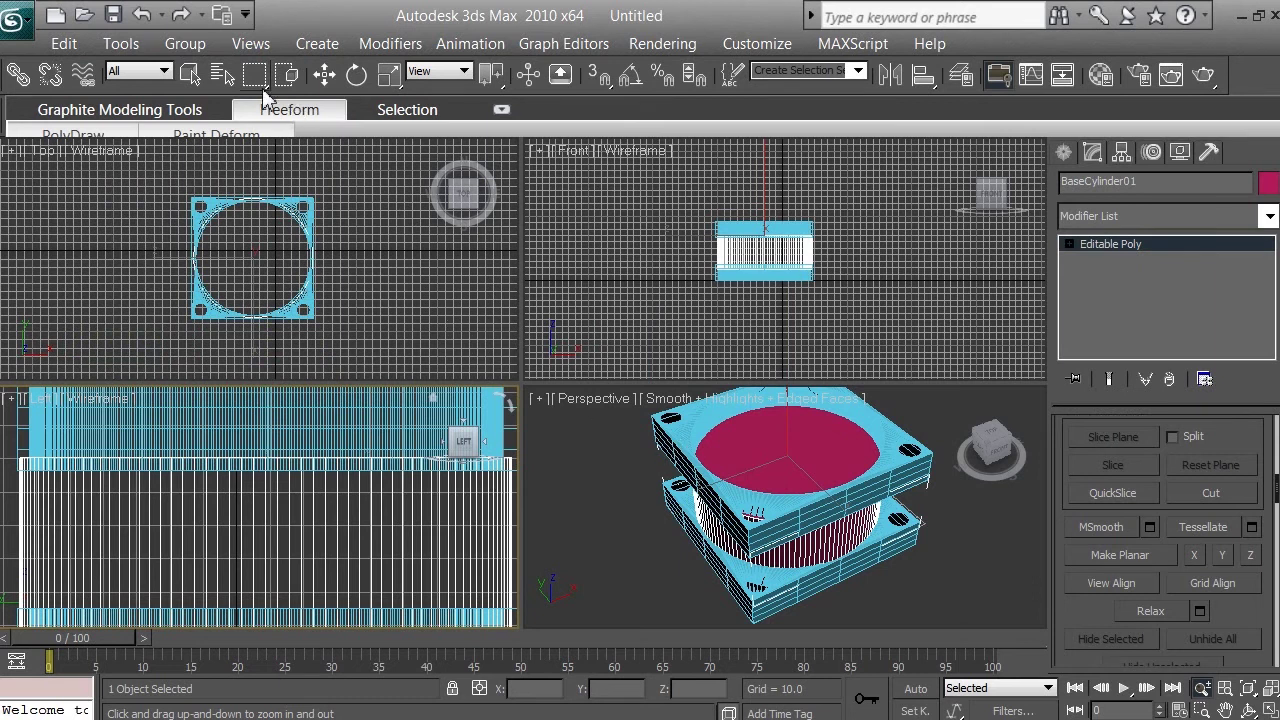
Scale the cloned cylinder uniformly down to about 97 percent so it fits just inside the original.
left_click(389, 76)
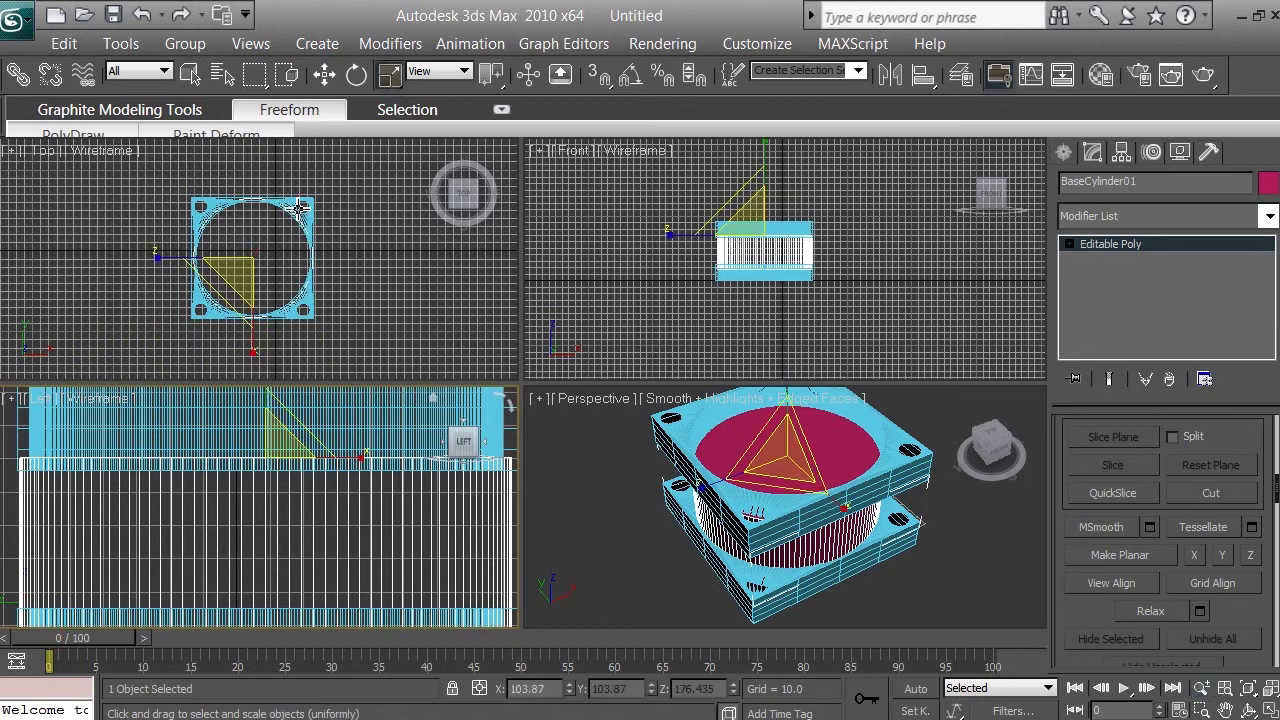
right_click(370, 256)
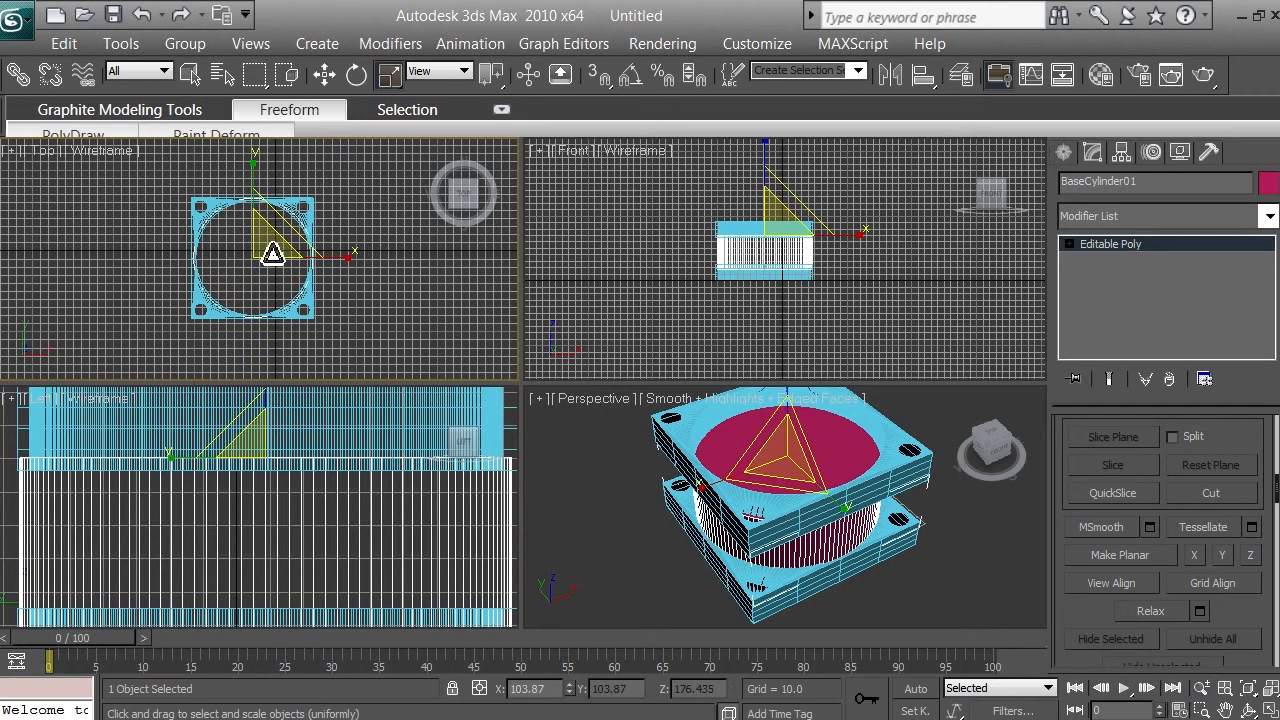
left_click_drag(272, 254, 270, 255)
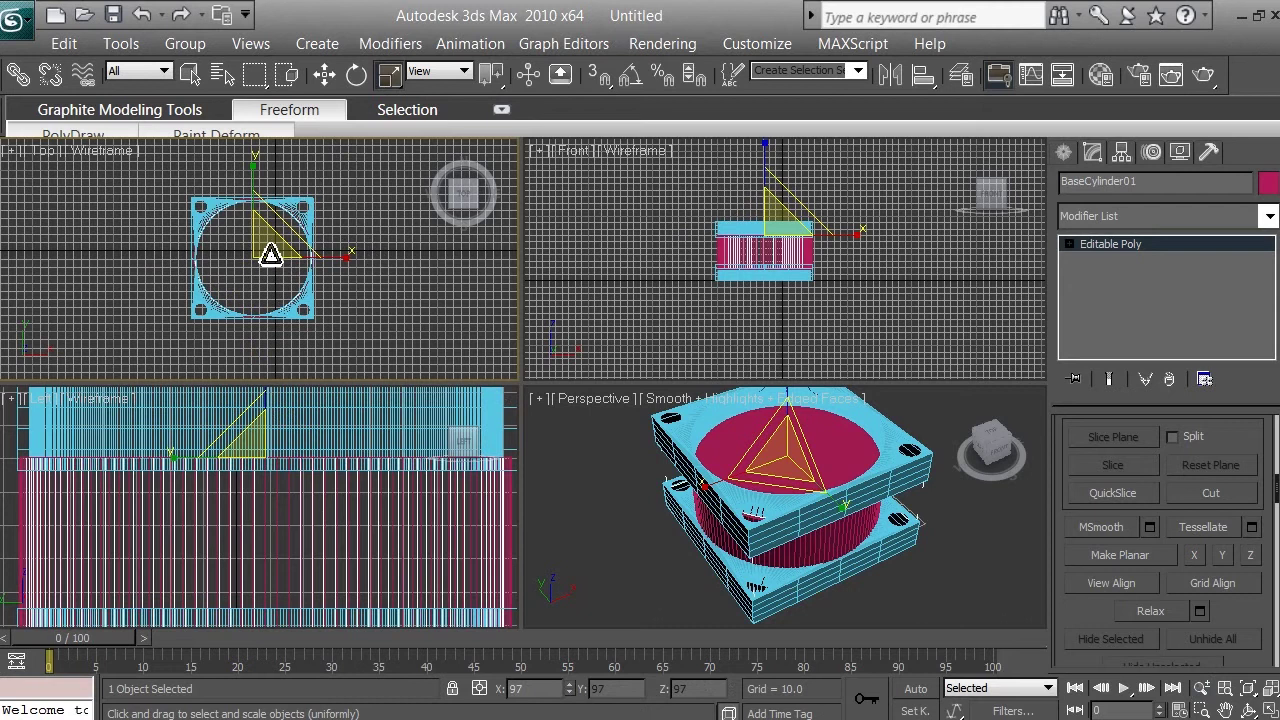
left_click_drag(271, 255, 271, 253)
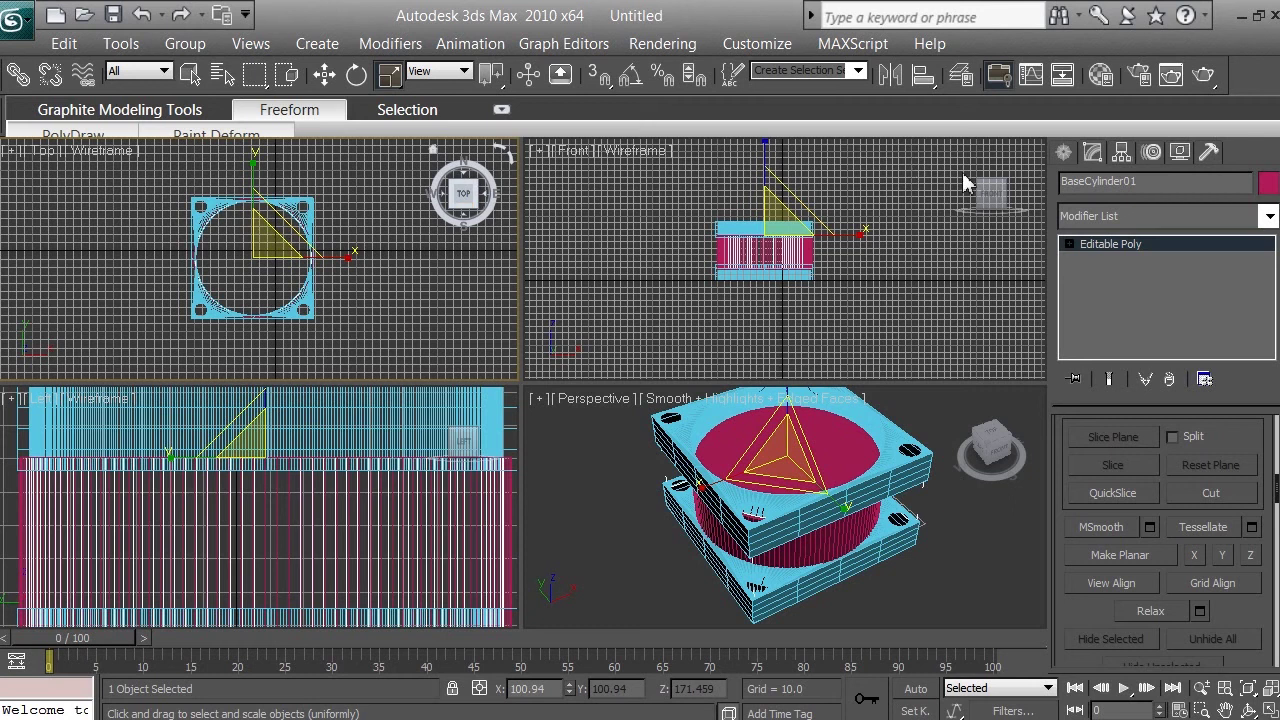
left_click(190, 75)
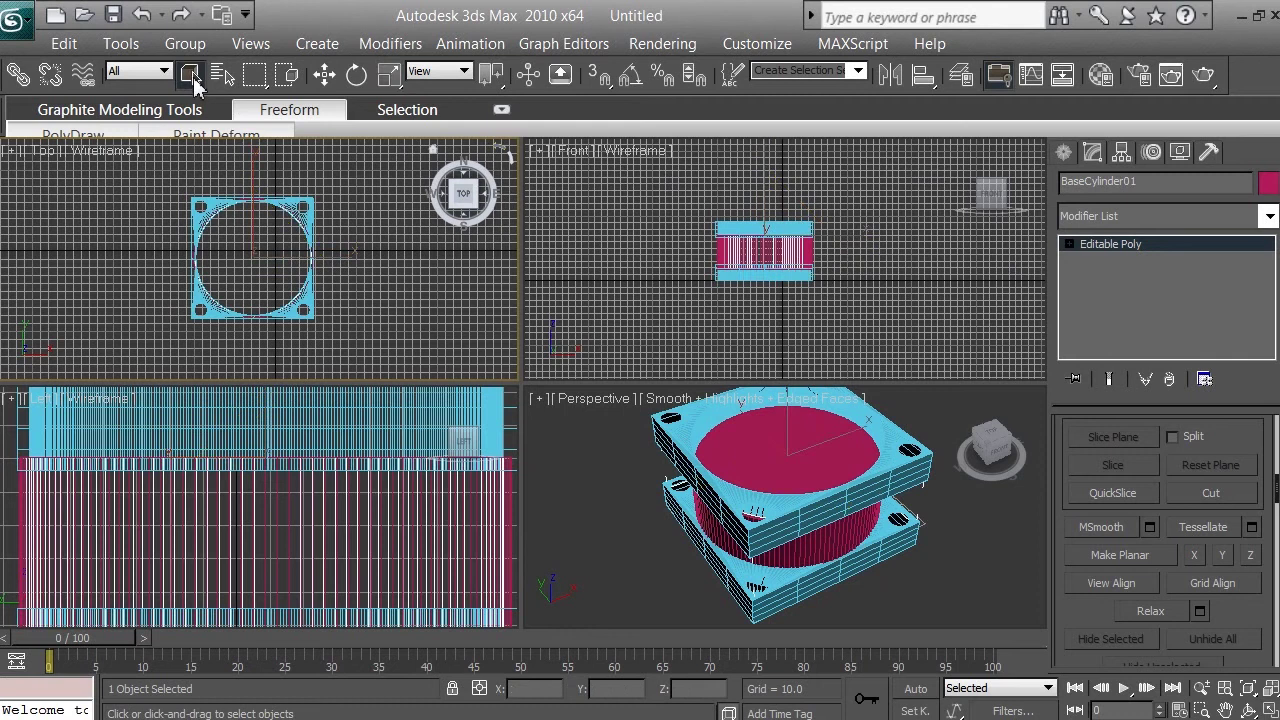
left_click(815, 255)
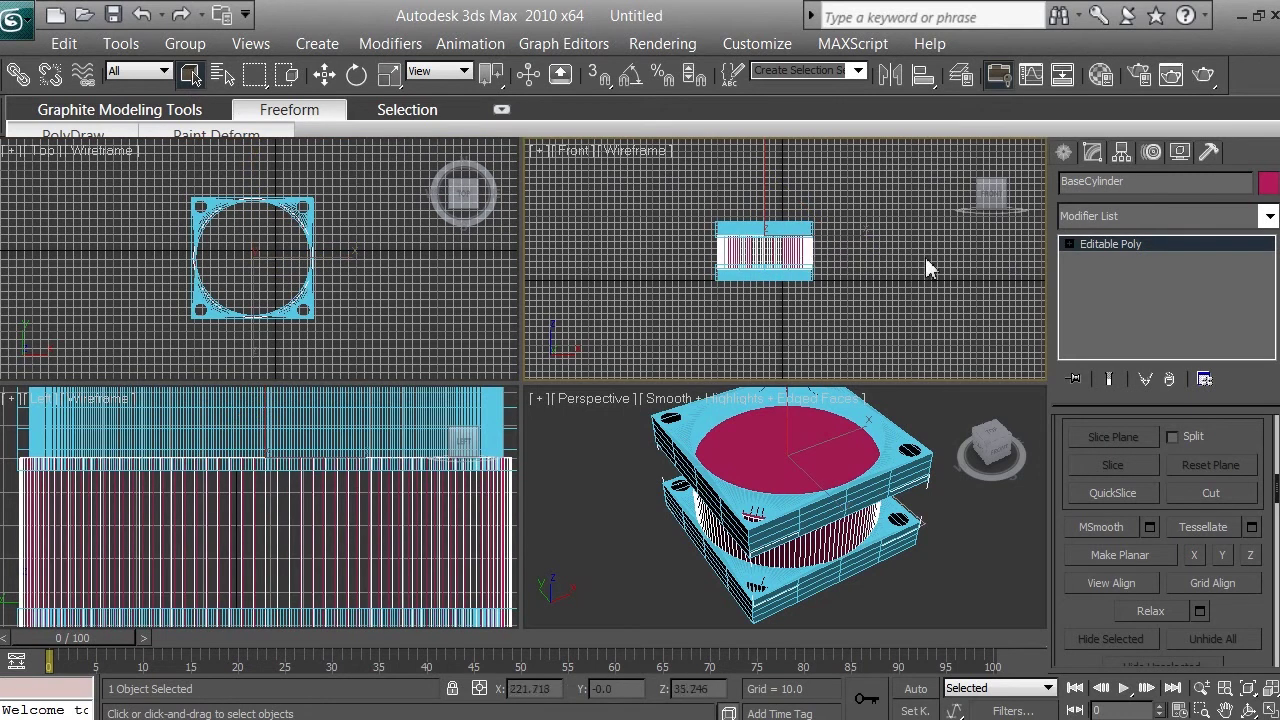
left_click(1061, 156)
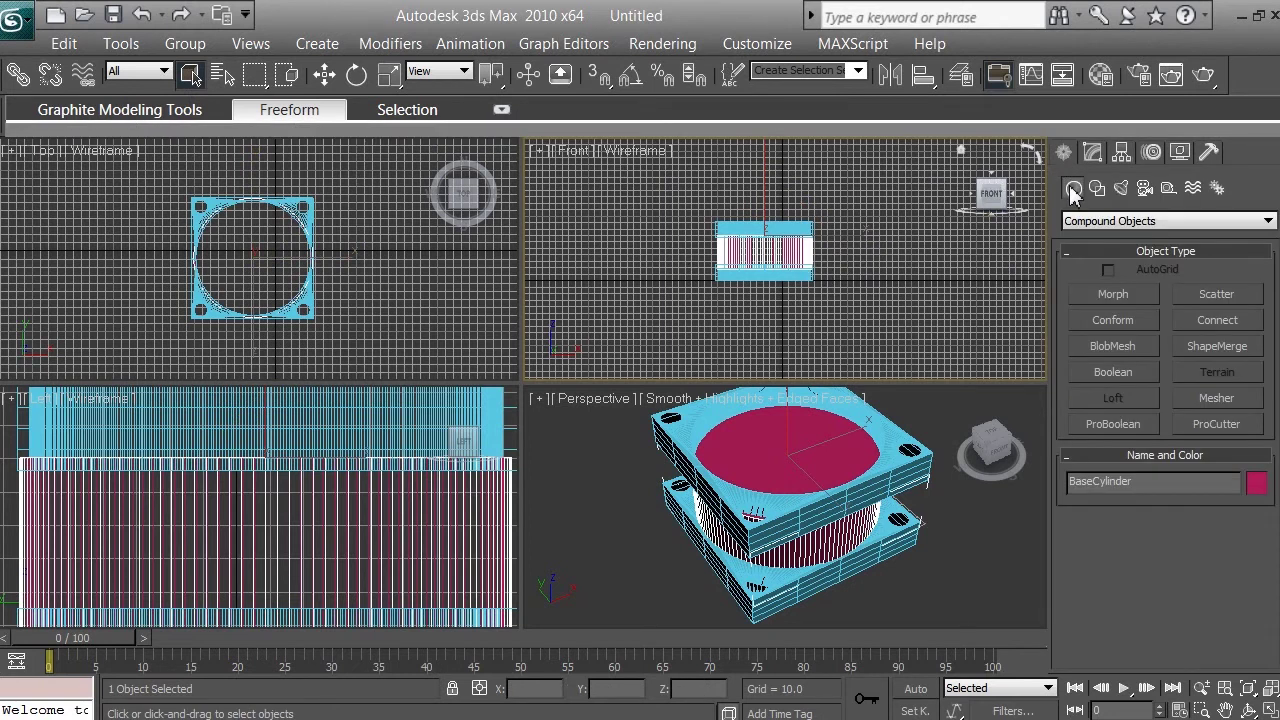
left_click(1105, 221)
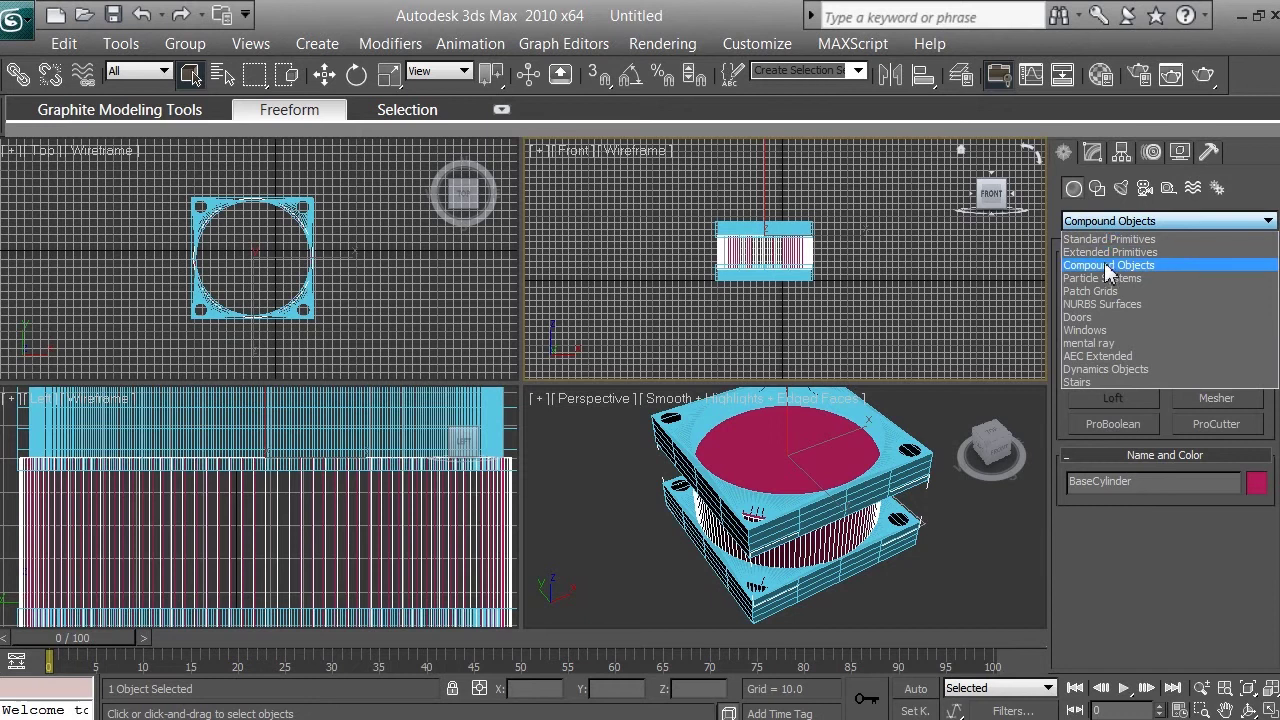
left_click(1108, 266)
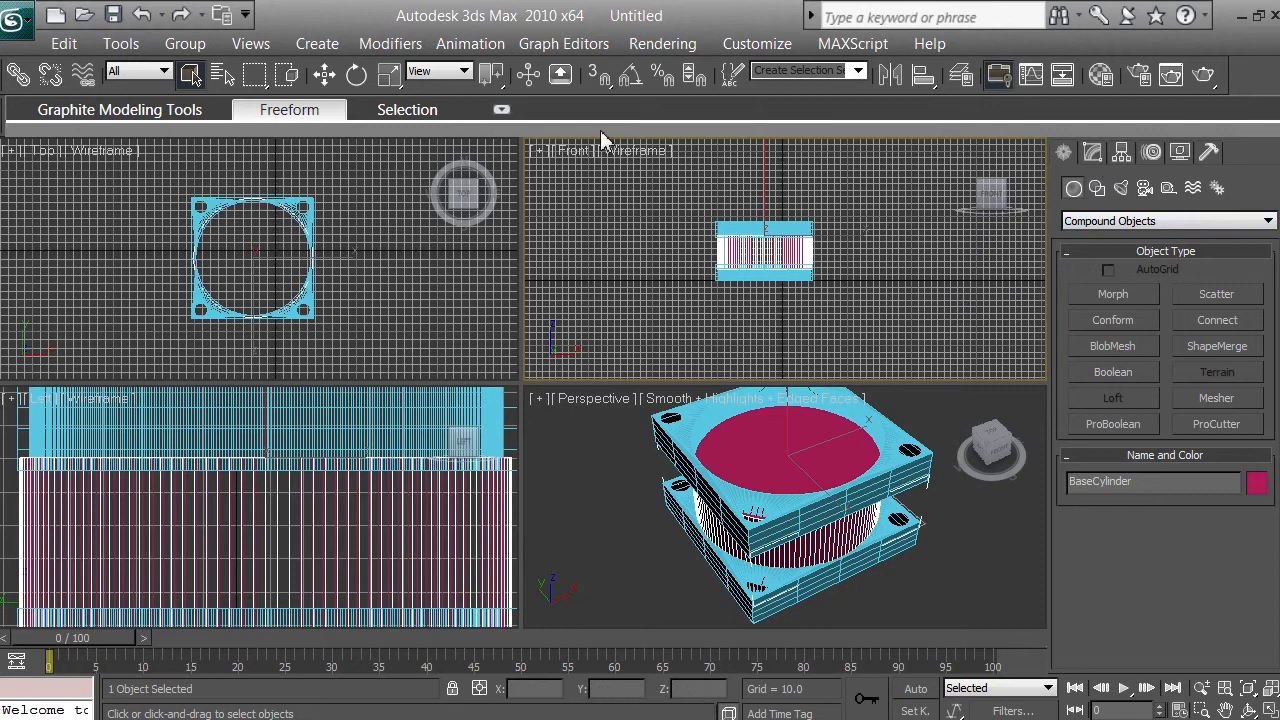
left_click(1123, 372)
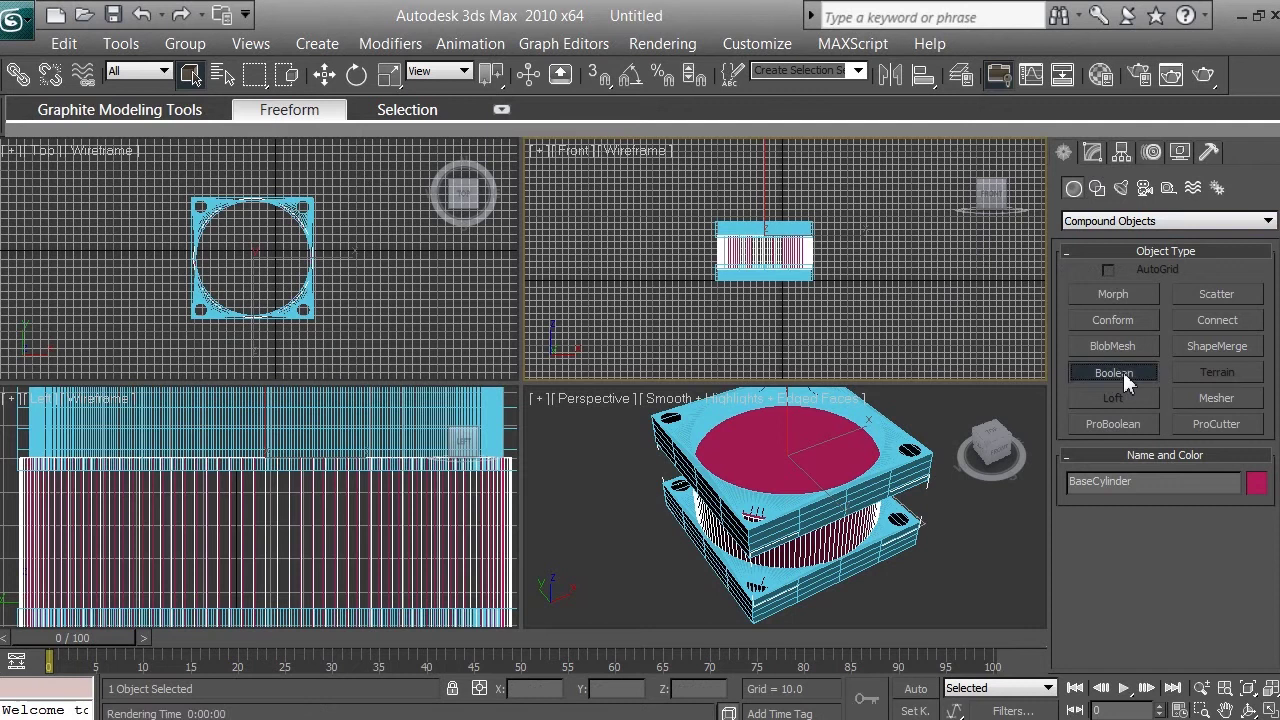
left_click(143, 16)
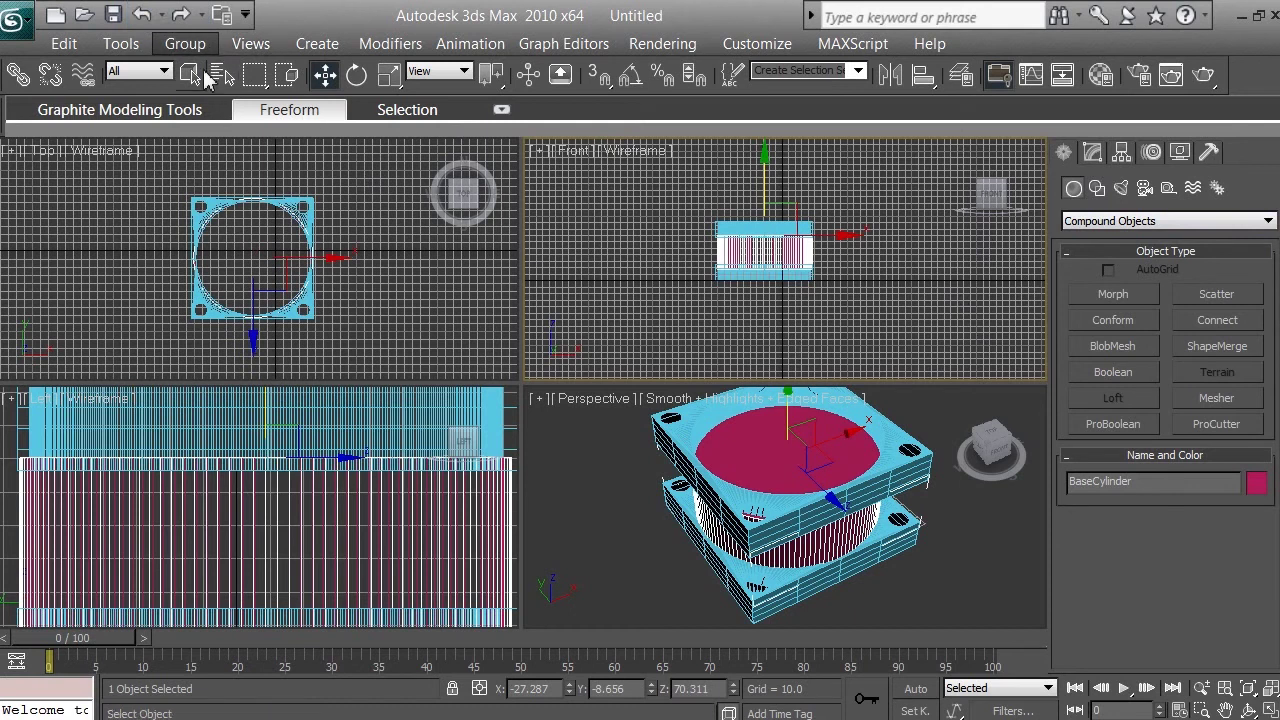
Select the inner cylinder BaseCylinder01 by name from the list of scene objects.
left_click(191, 75)
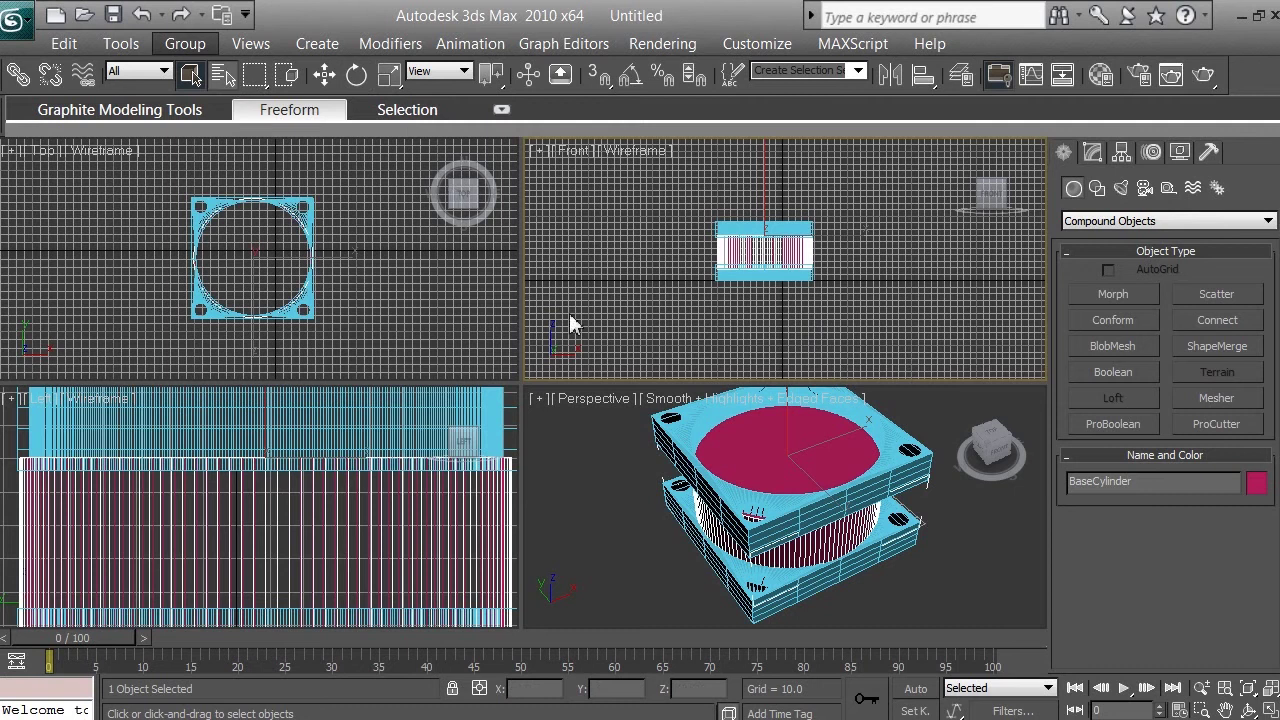
key("h")
left_click_drag(373, 123, 720, 72)
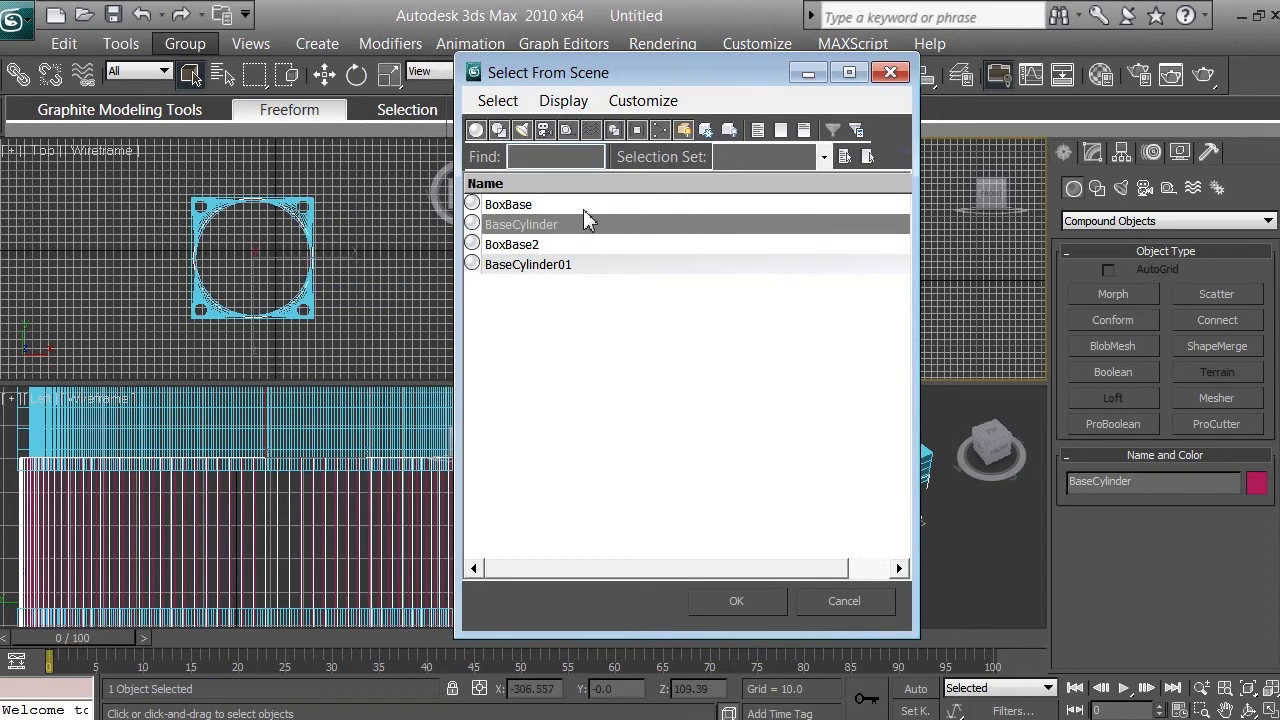
left_click(890, 72)
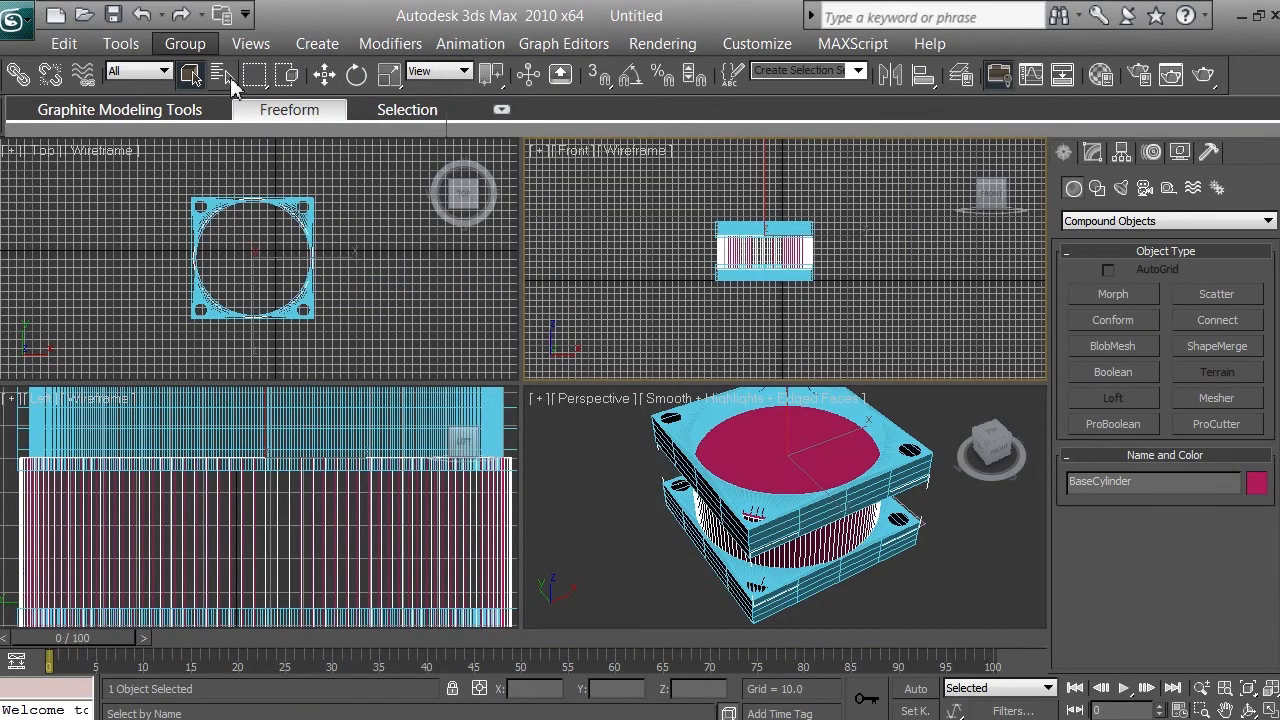
left_click(229, 77)
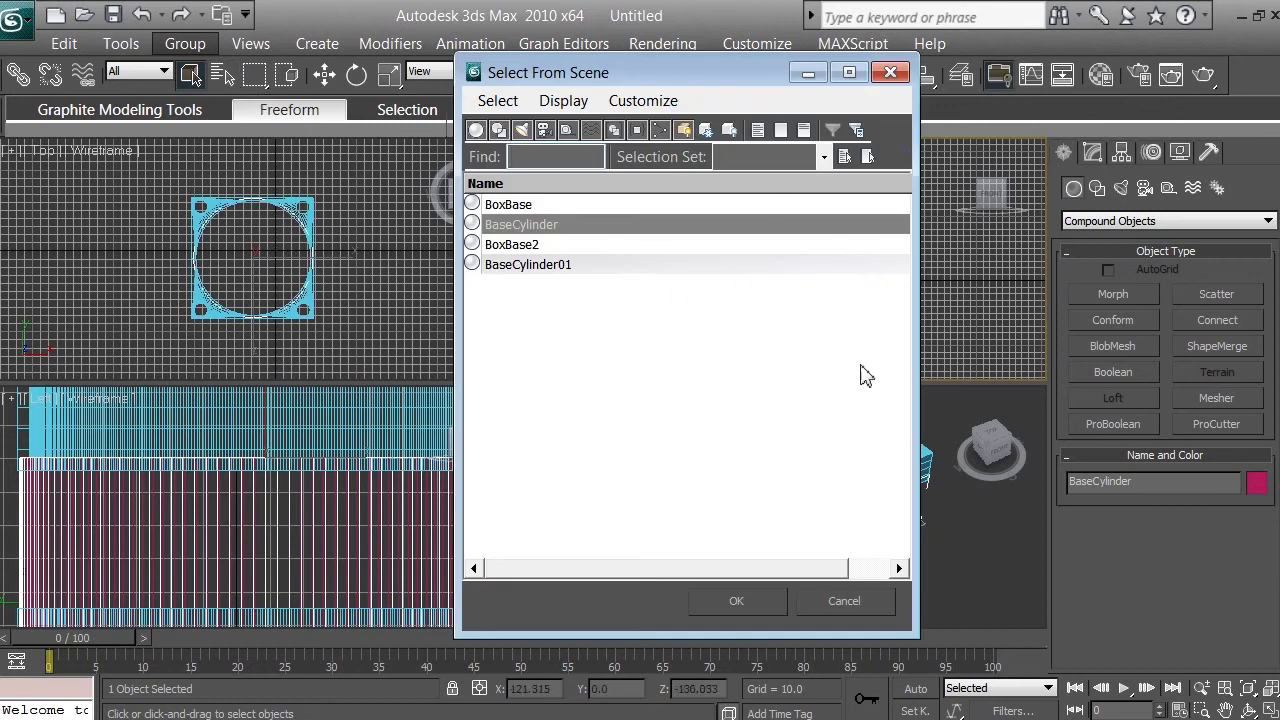
left_click(557, 271)
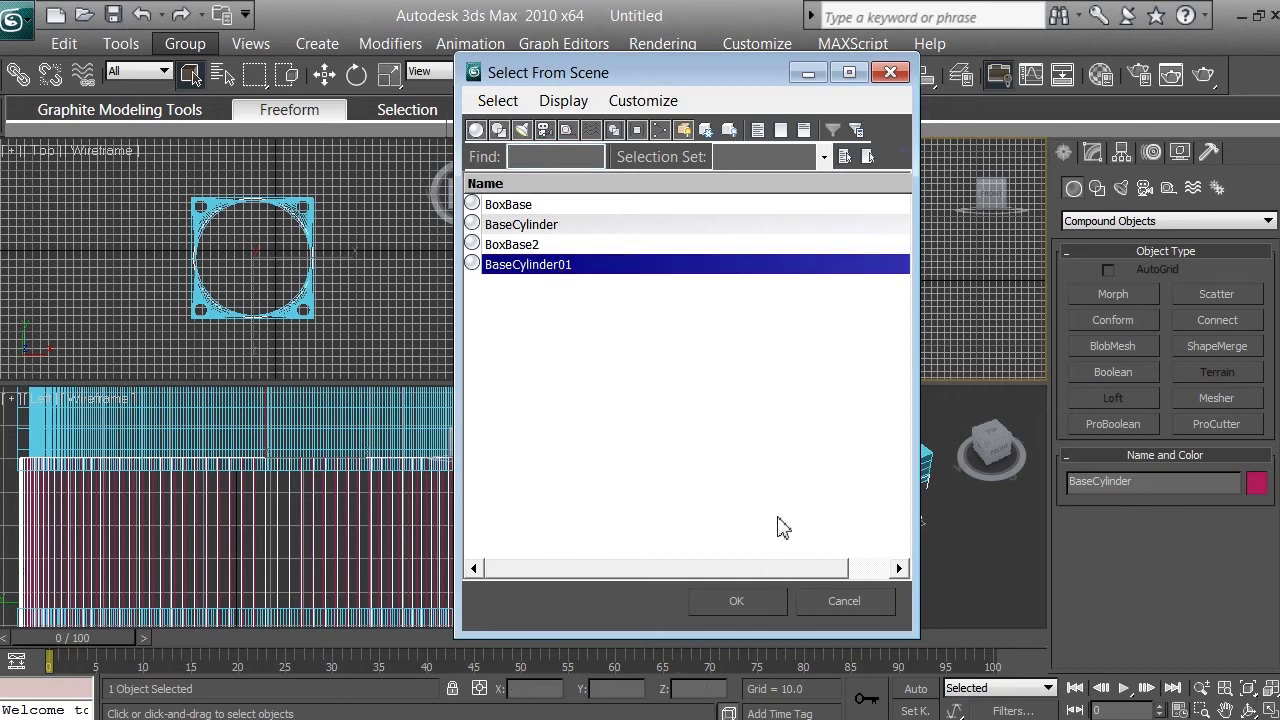
left_click(770, 606)
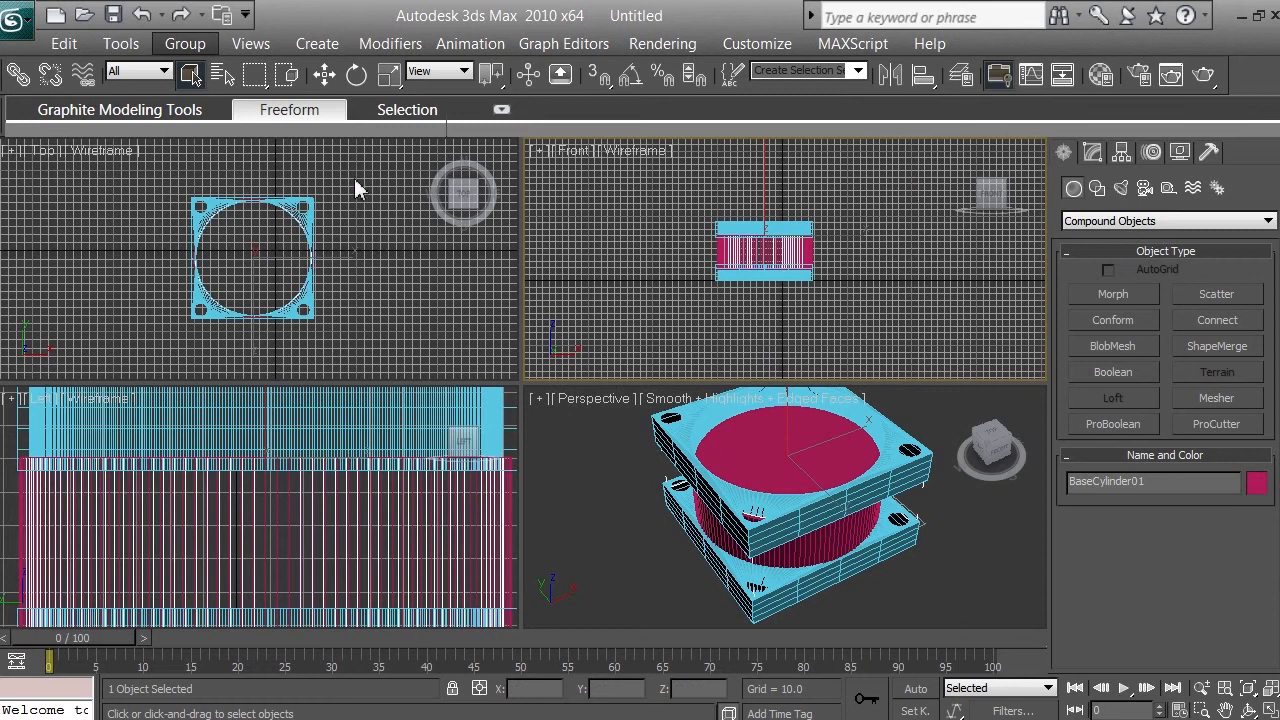
Stretch the inner cylinder along its height only, to a Z scale of about 371.
left_click(390, 75)
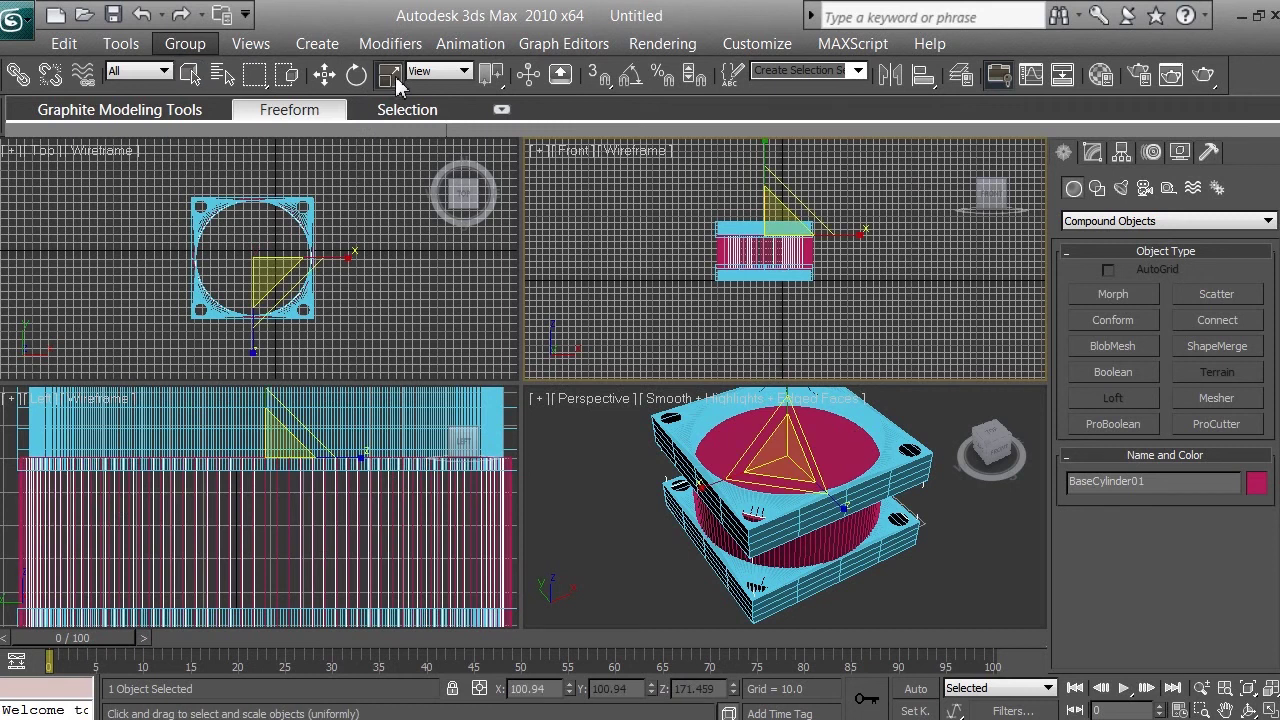
right_click(913, 313)
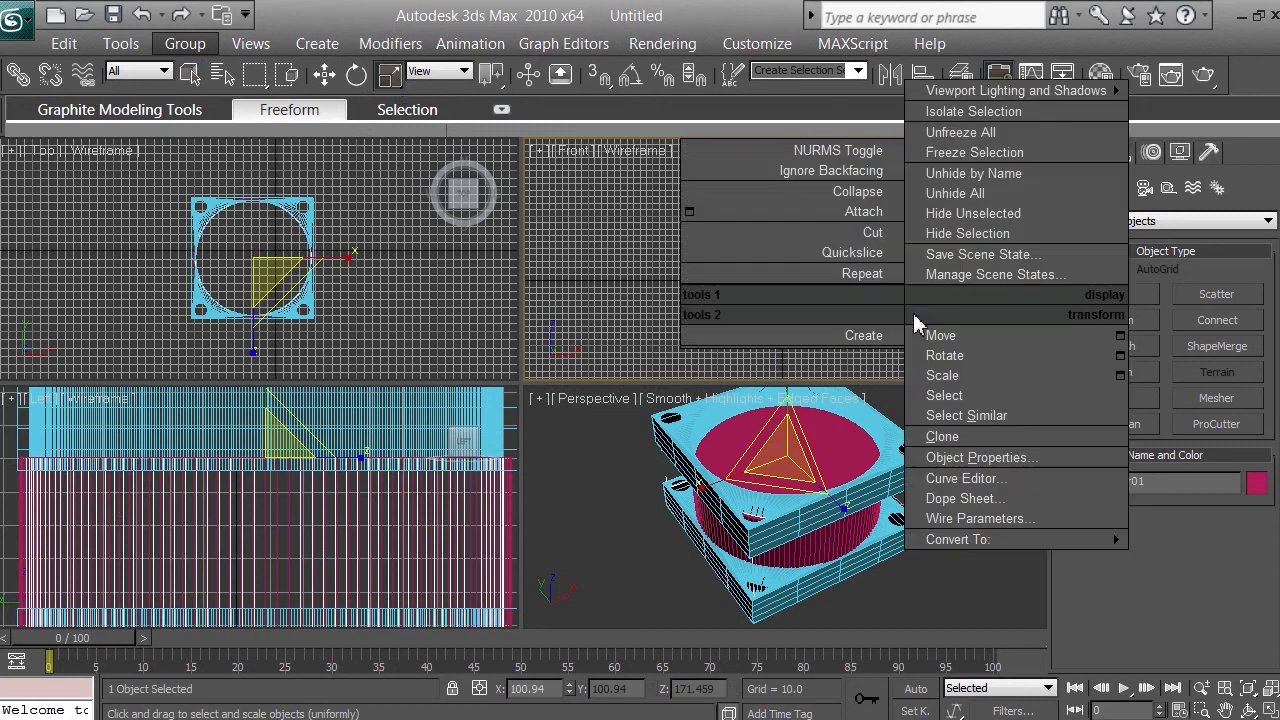
left_click(913, 313)
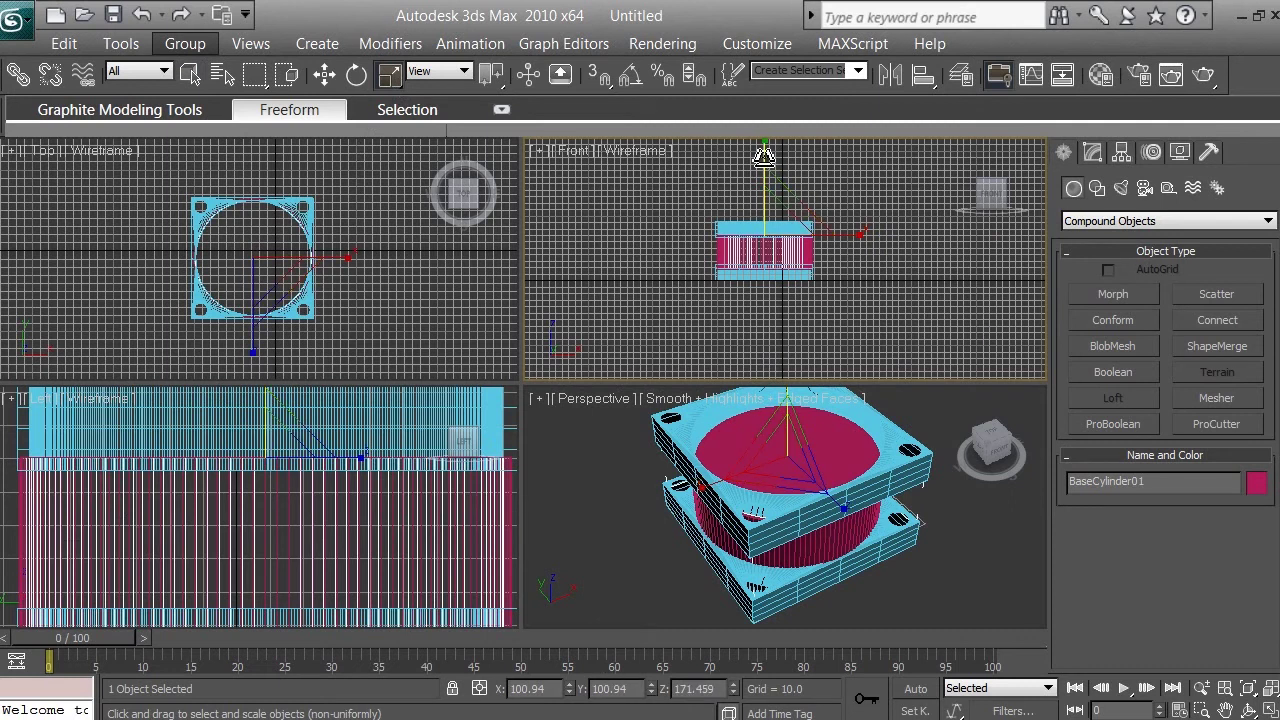
left_click_drag(763, 156, 774, 76)
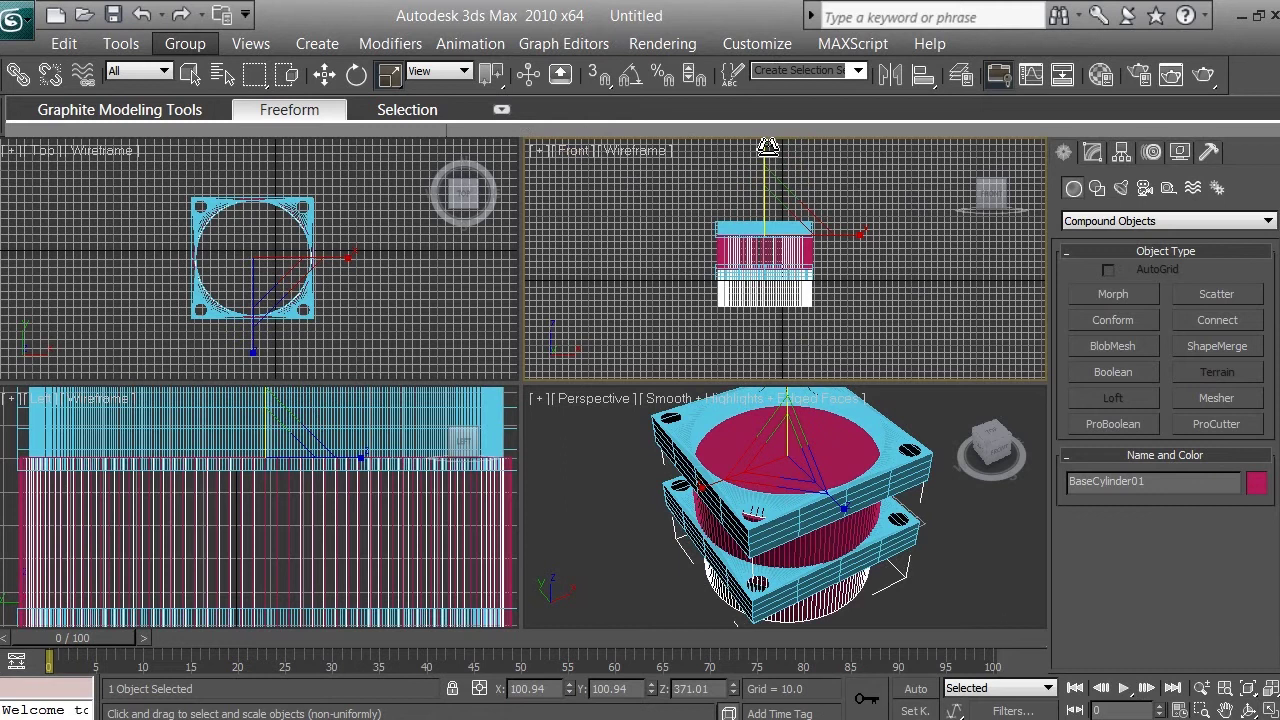
Move the stretched inner cylinder straight up to a Z position of about 101, protruding past both plates.
key("w")
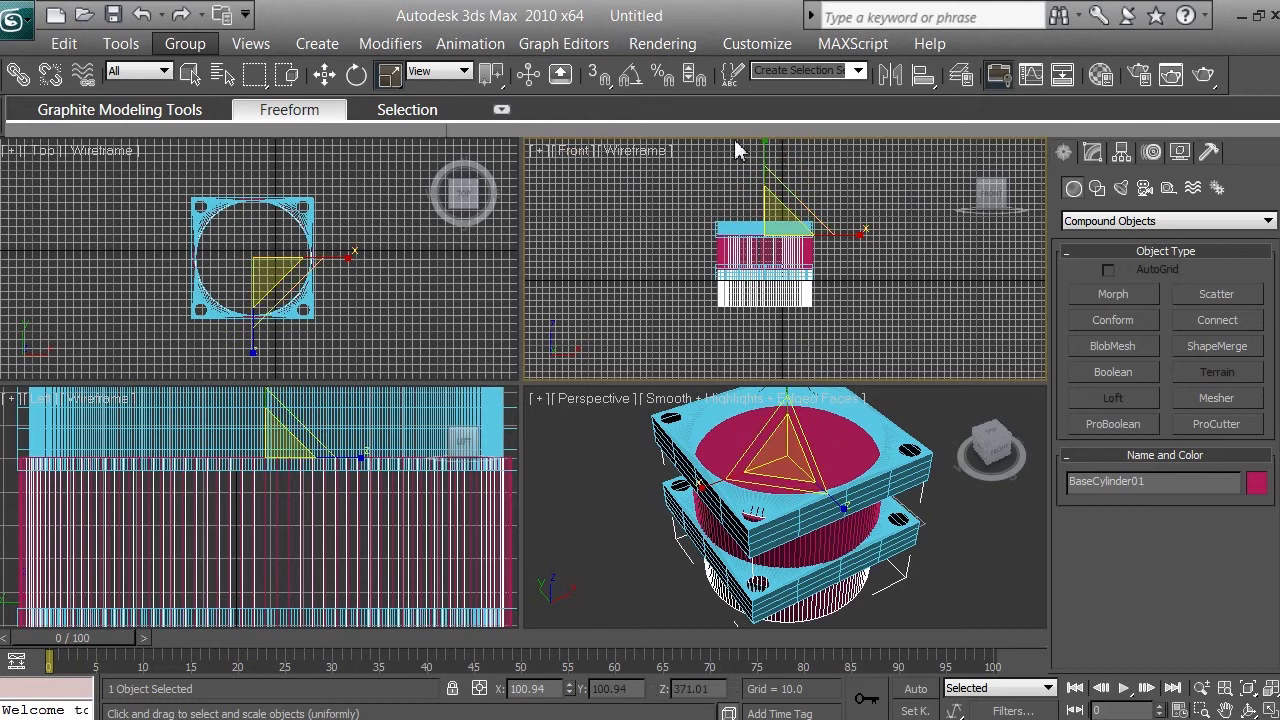
left_click(326, 78)
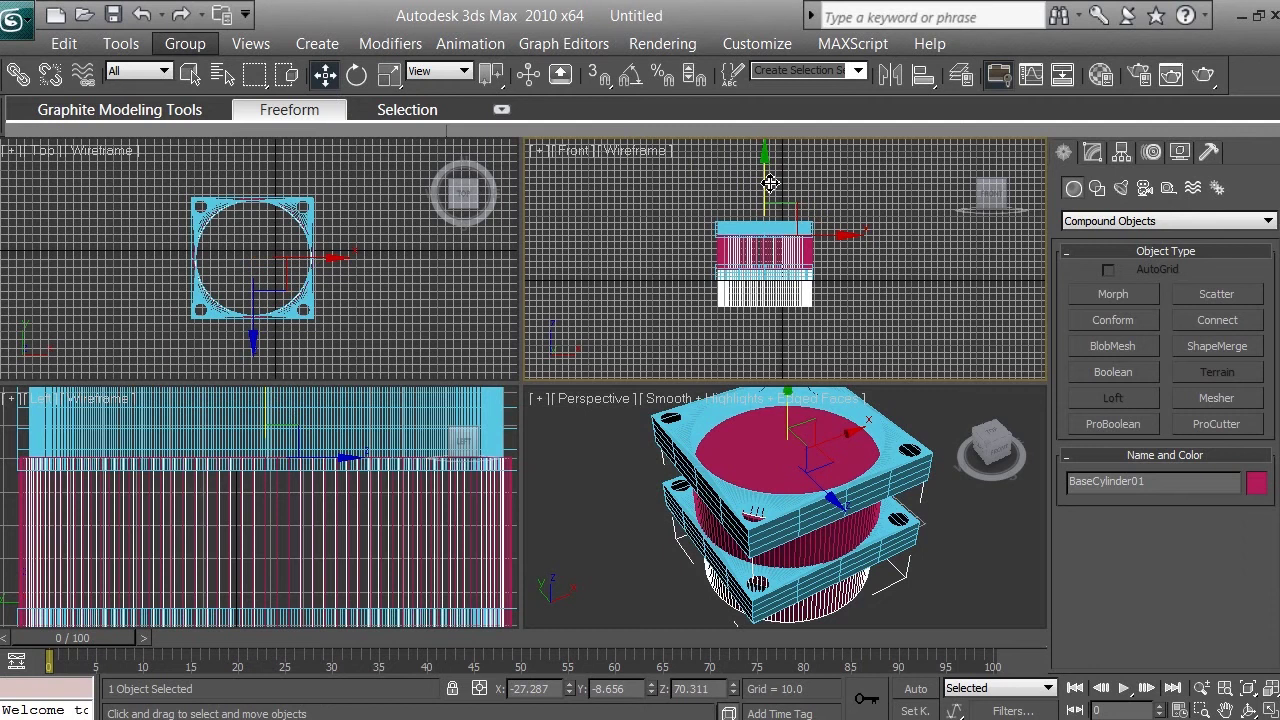
left_click_drag(770, 181, 770, 162)
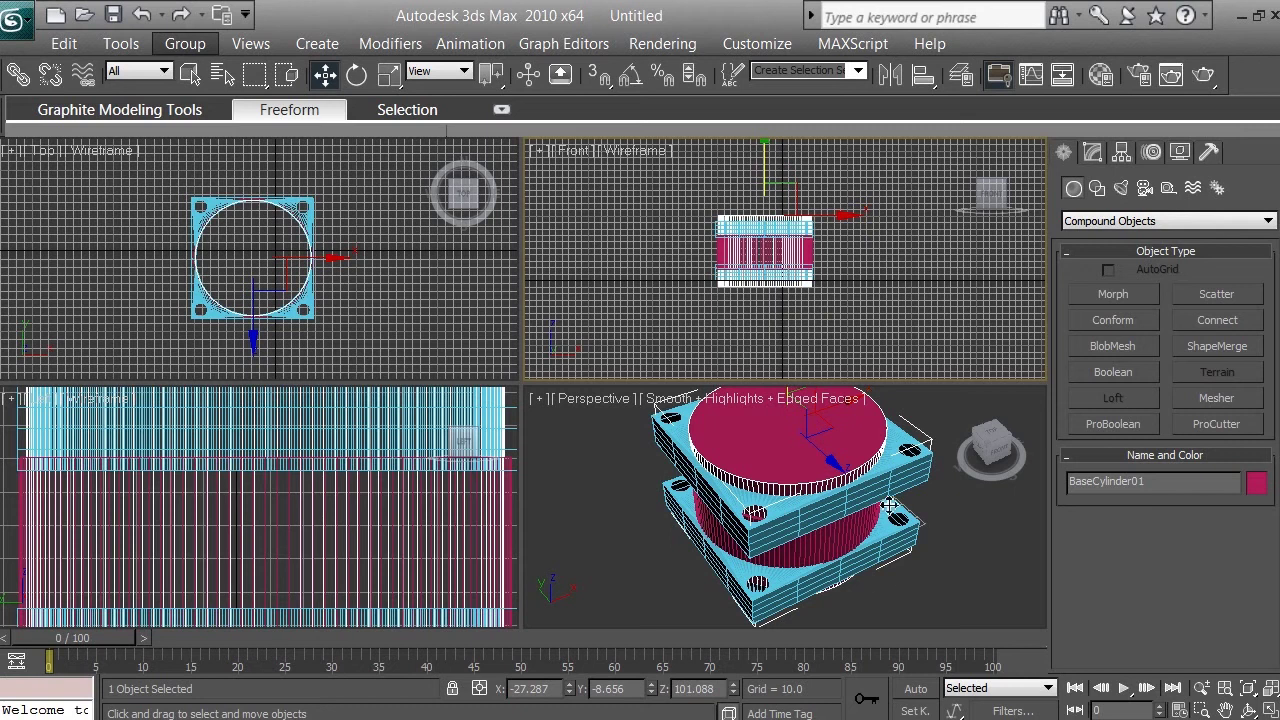
Select the outer cylinder BaseCylinder and cut BaseCylinder01 out of it with a Boolean, using it as operand B with Move.
left_click(862, 538)
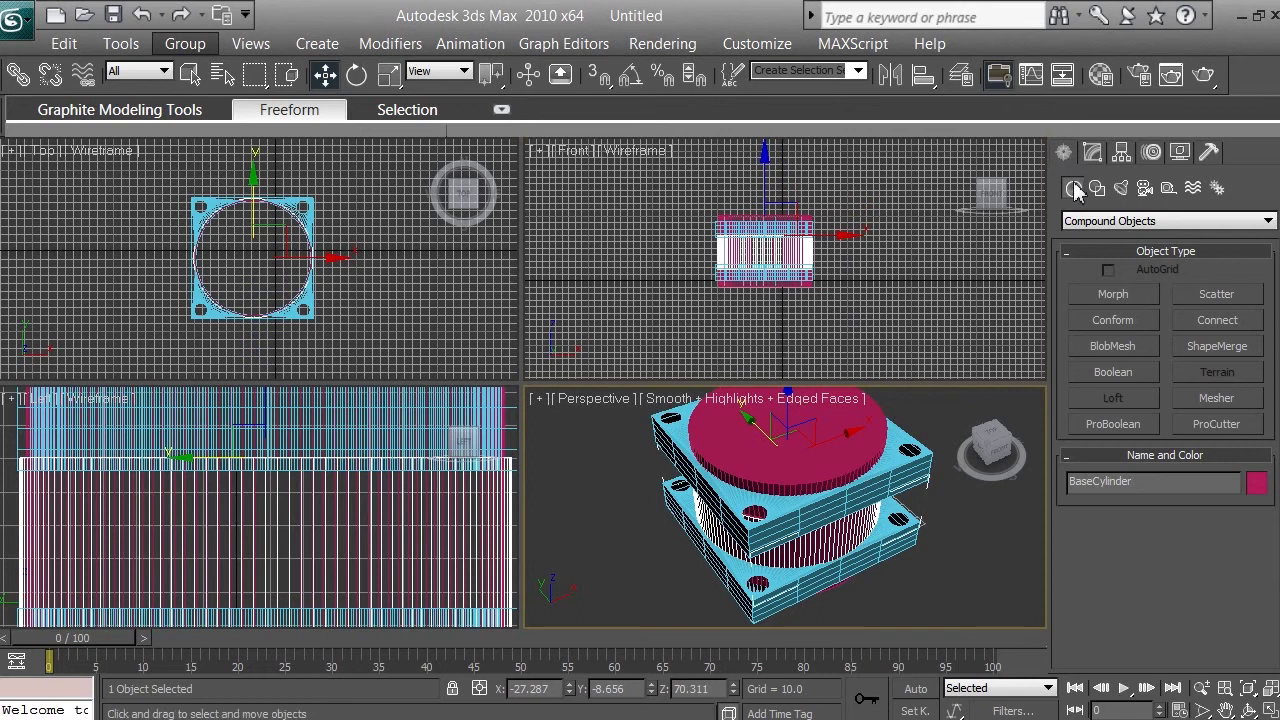
left_click(1108, 374)
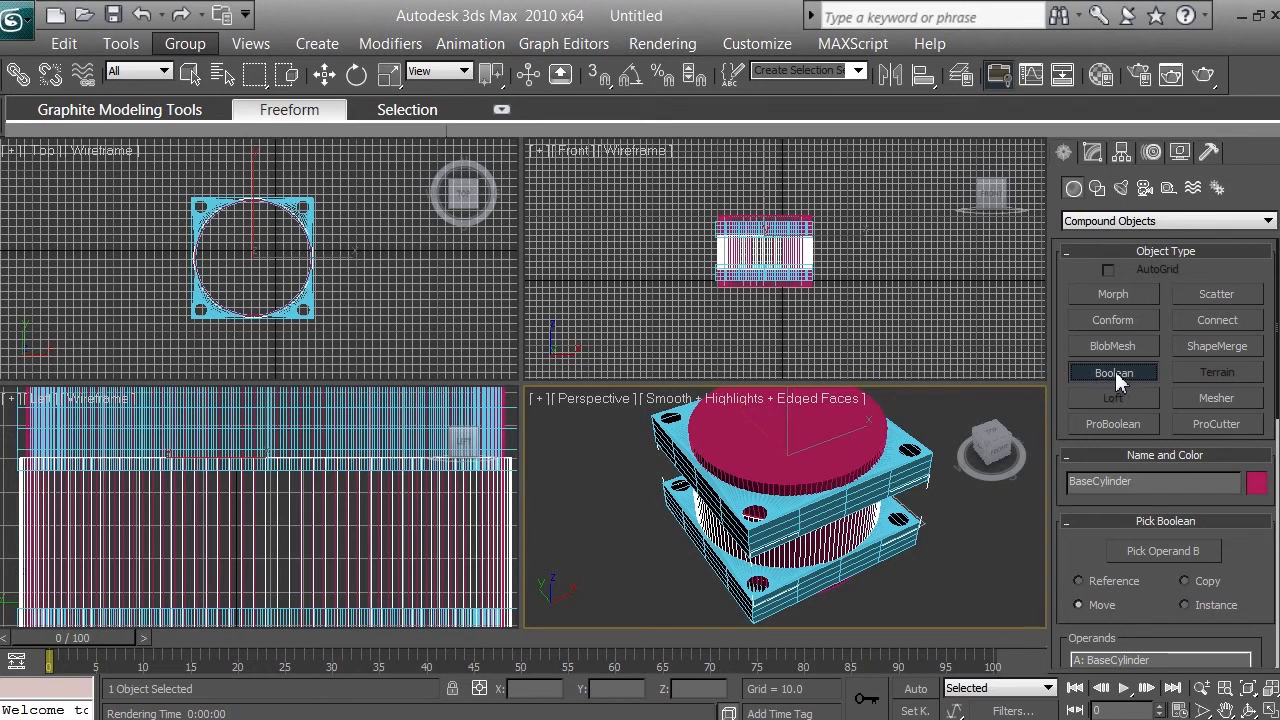
left_click(1183, 553)
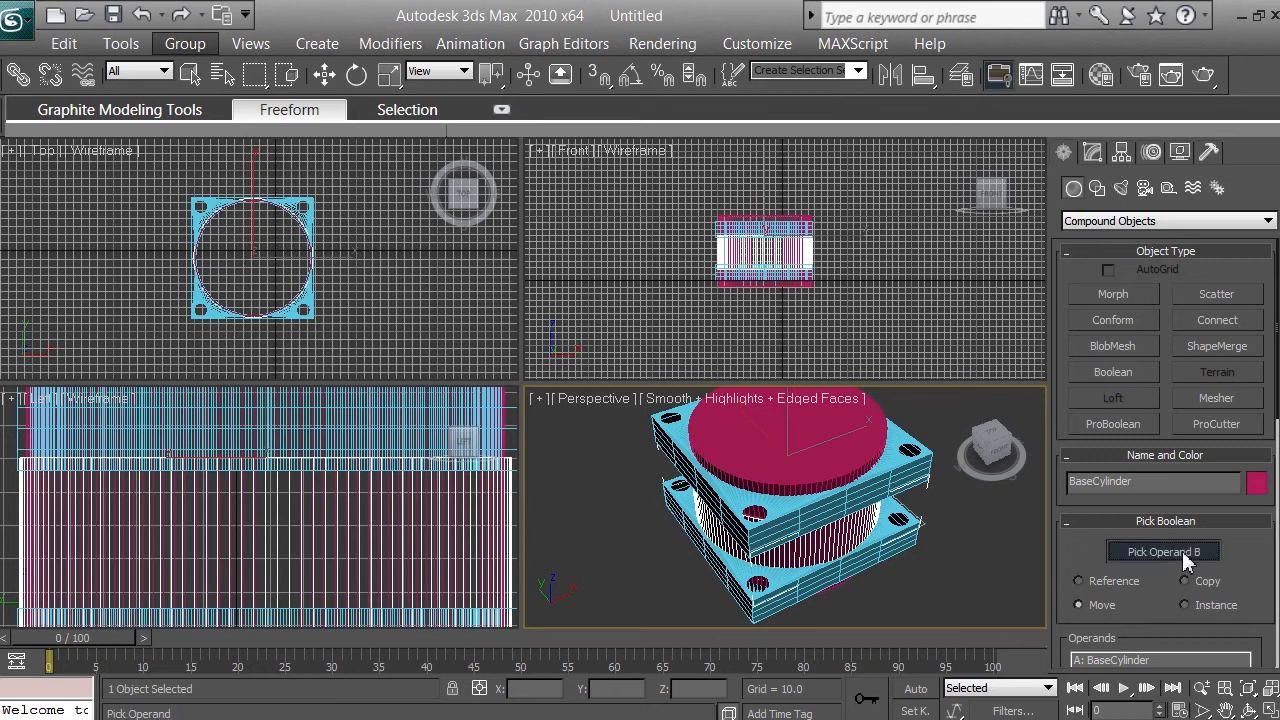
left_click(838, 434)
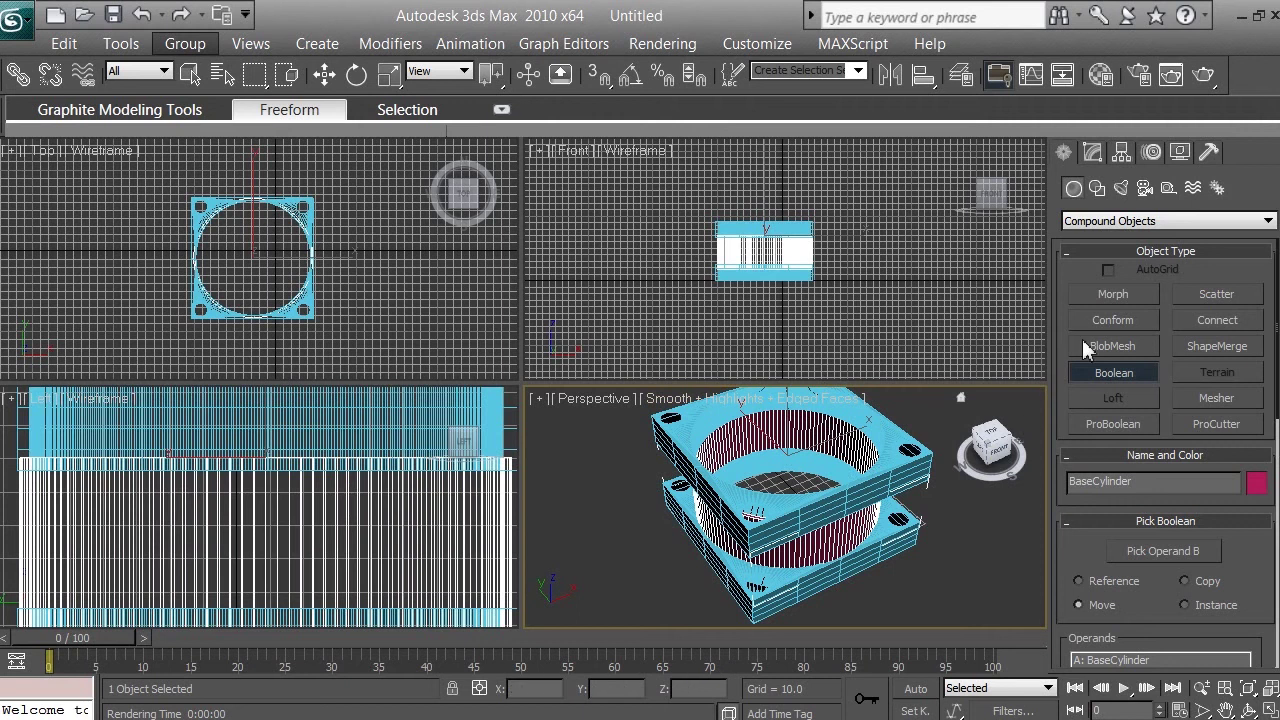
Convert the Boolean result BaseCylinder to an Editable Poly.
left_click(1093, 155)
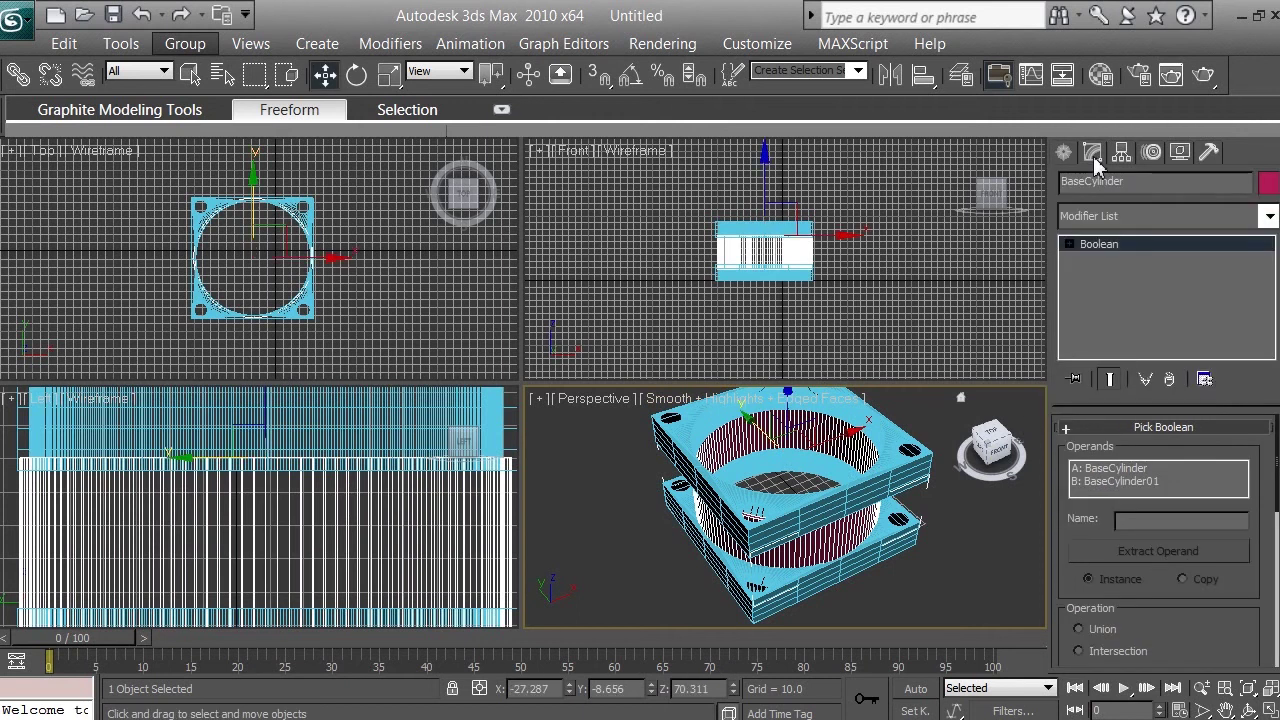
right_click(1153, 245)
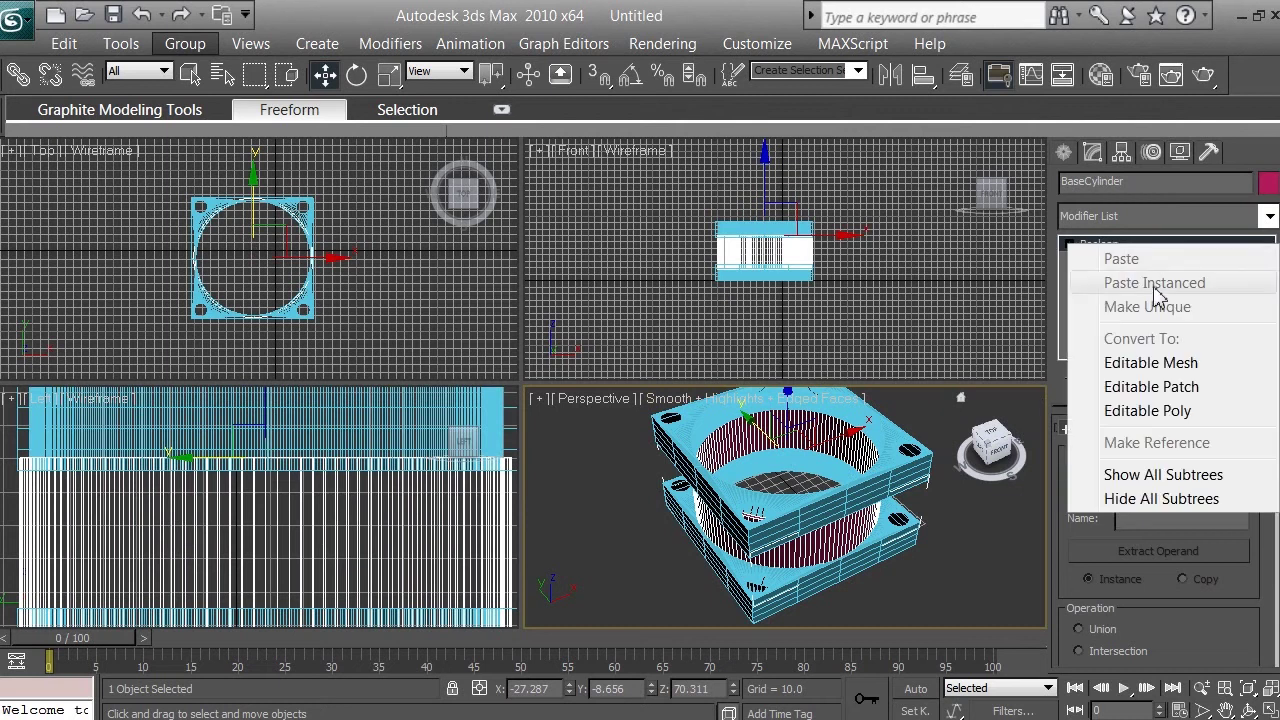
left_click(1166, 412)
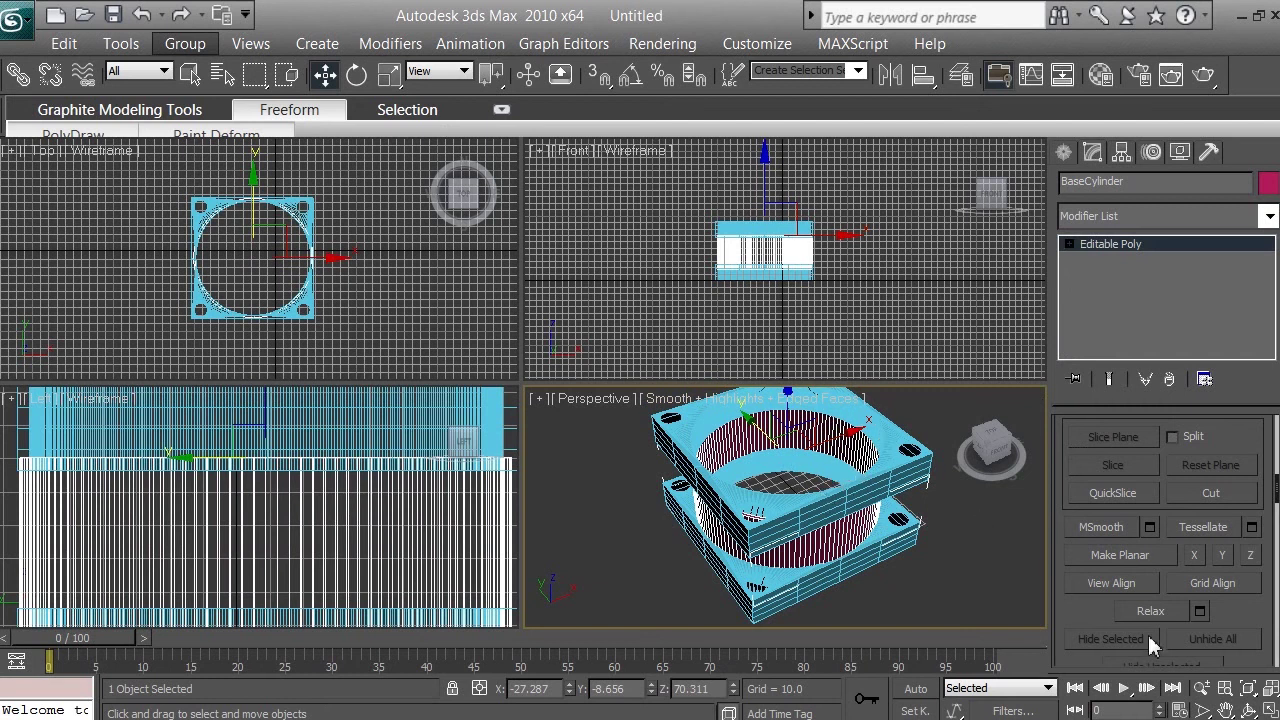
Examine the hollowed cylinder and both plates from the front, the side and above in the Perspective view.
left_click(1202, 689)
left_click_drag(862, 445, 885, 595)
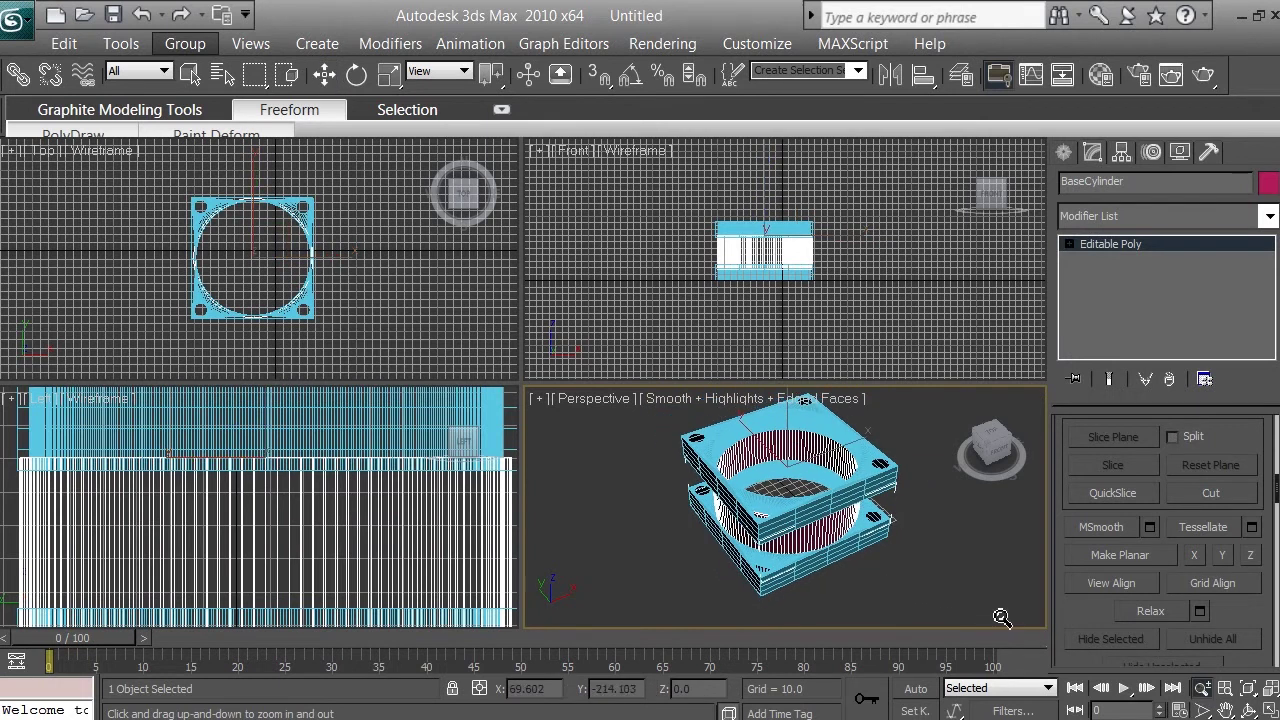
left_click(1249, 709)
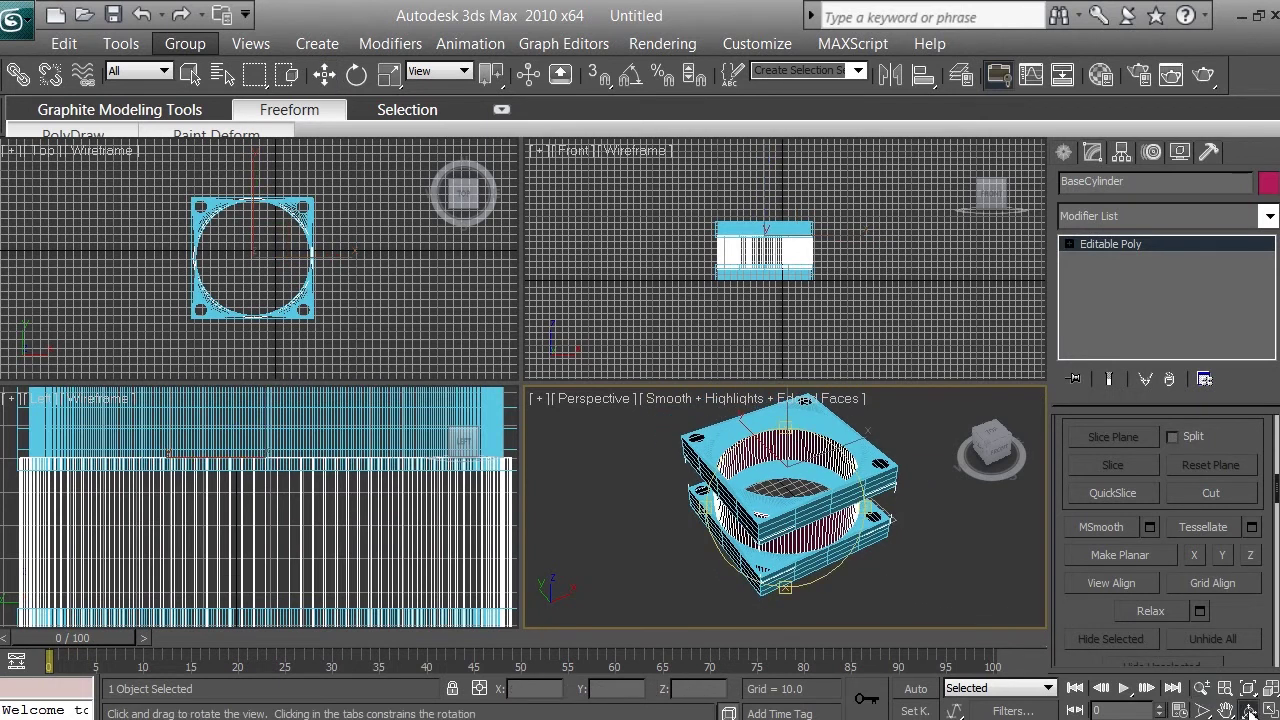
left_click_drag(791, 428, 806, 490)
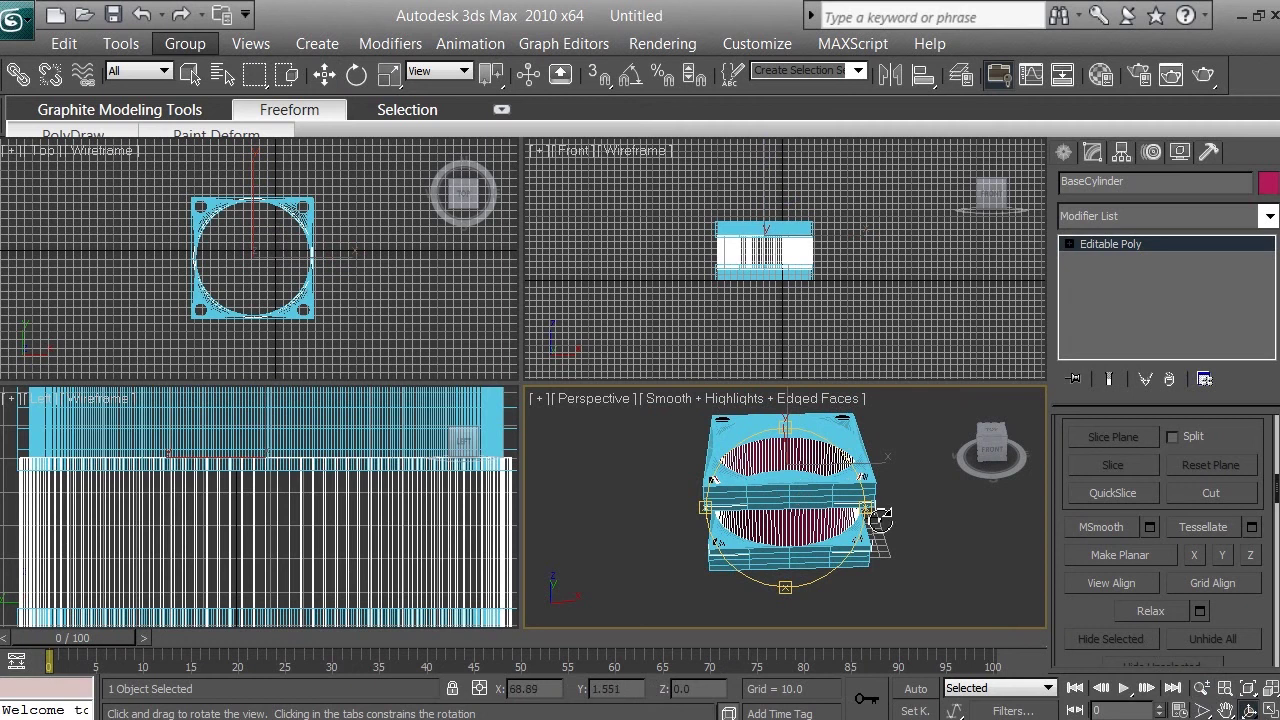
left_click_drag(870, 515, 733, 549)
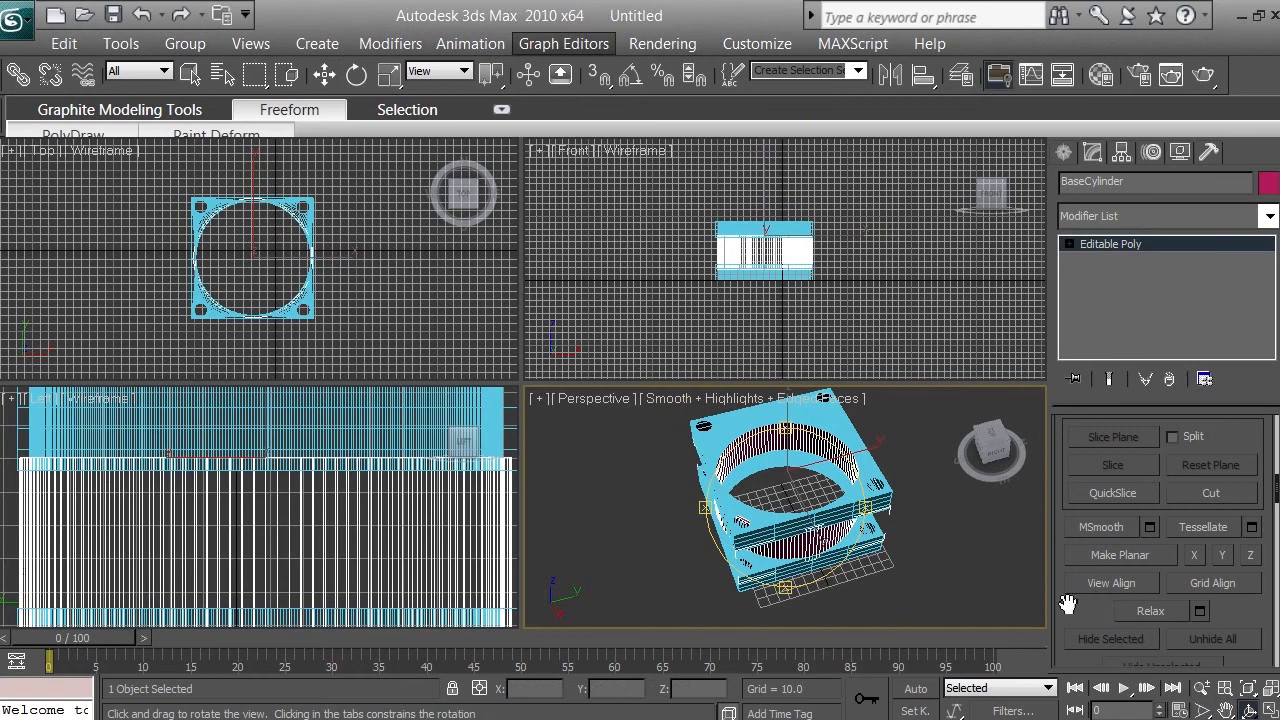
Try orbiting the Top viewport into an angled orthographic view and restore it to the Top view.
left_click(1249, 711)
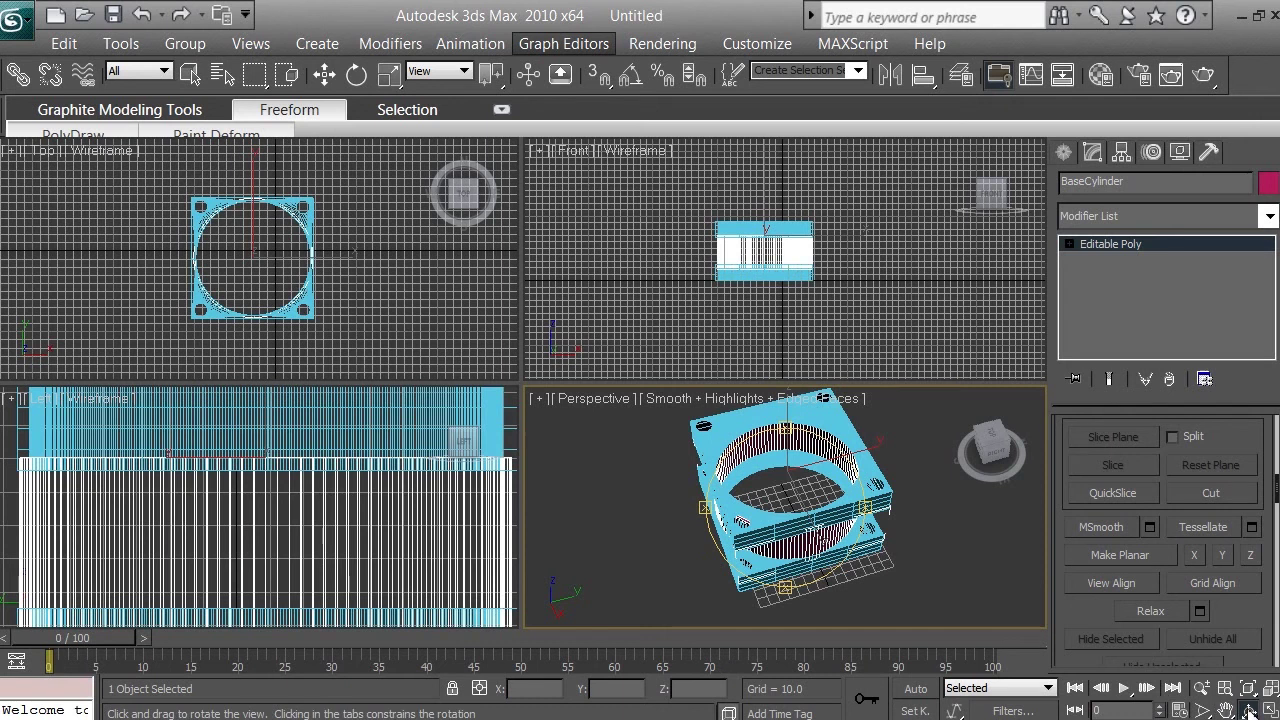
right_click(393, 275)
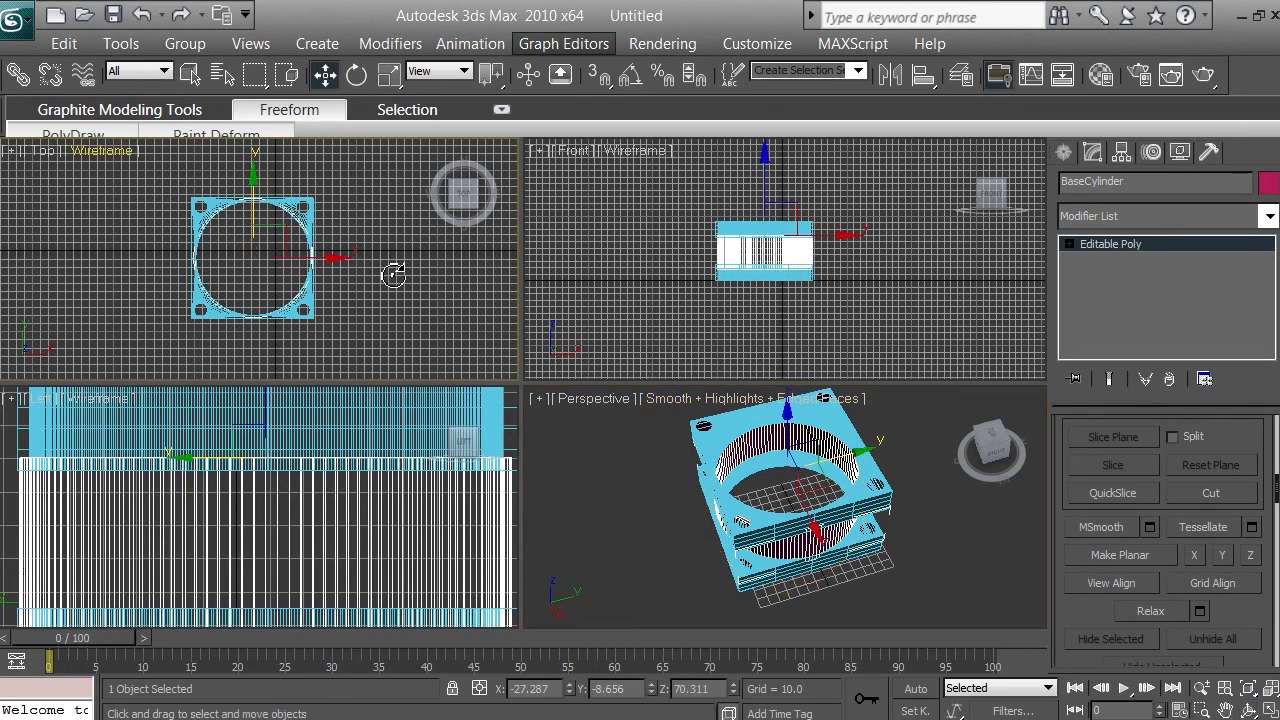
left_click(1252, 711)
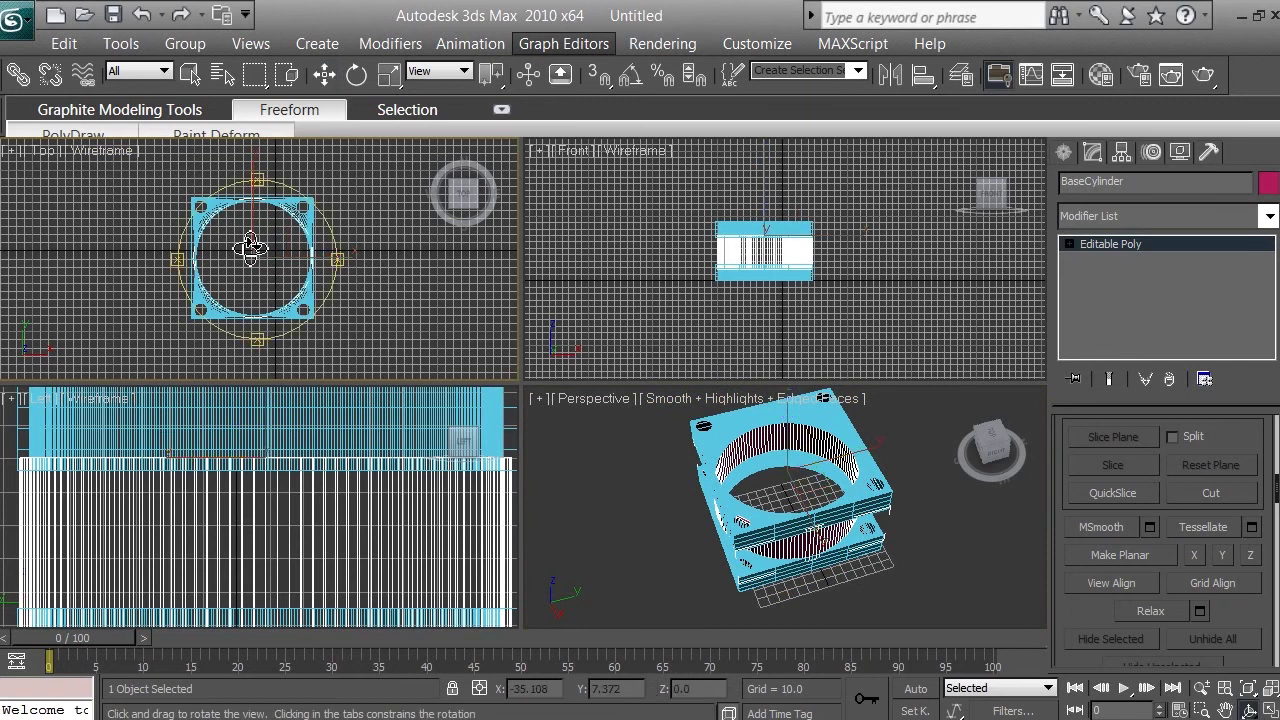
left_click_drag(265, 185, 270, 84)
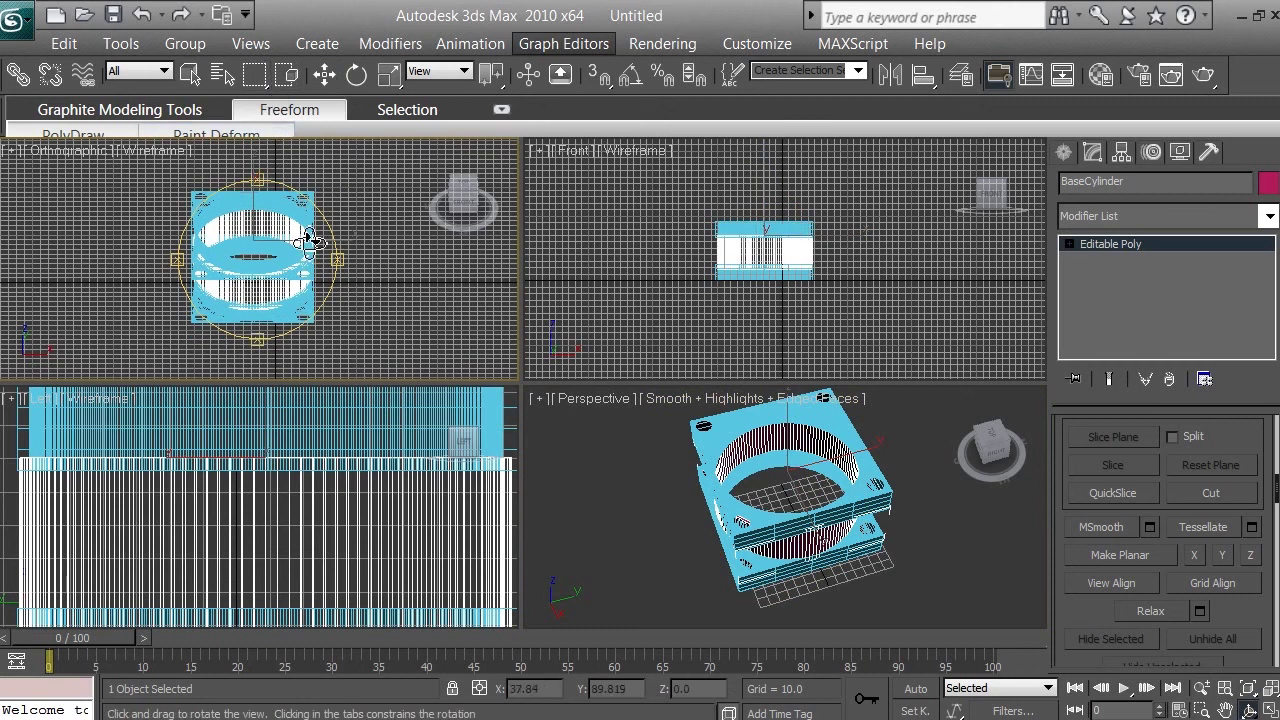
left_click_drag(336, 257, 407, 248)
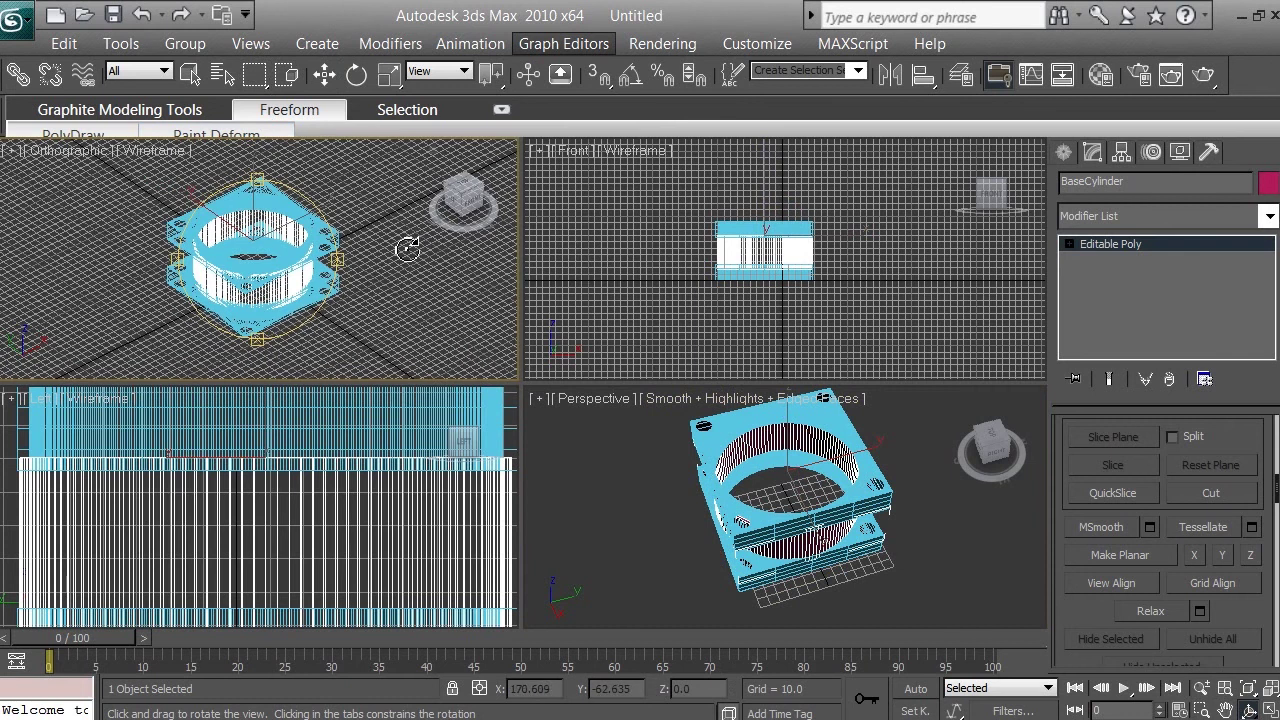
left_click(69, 152)
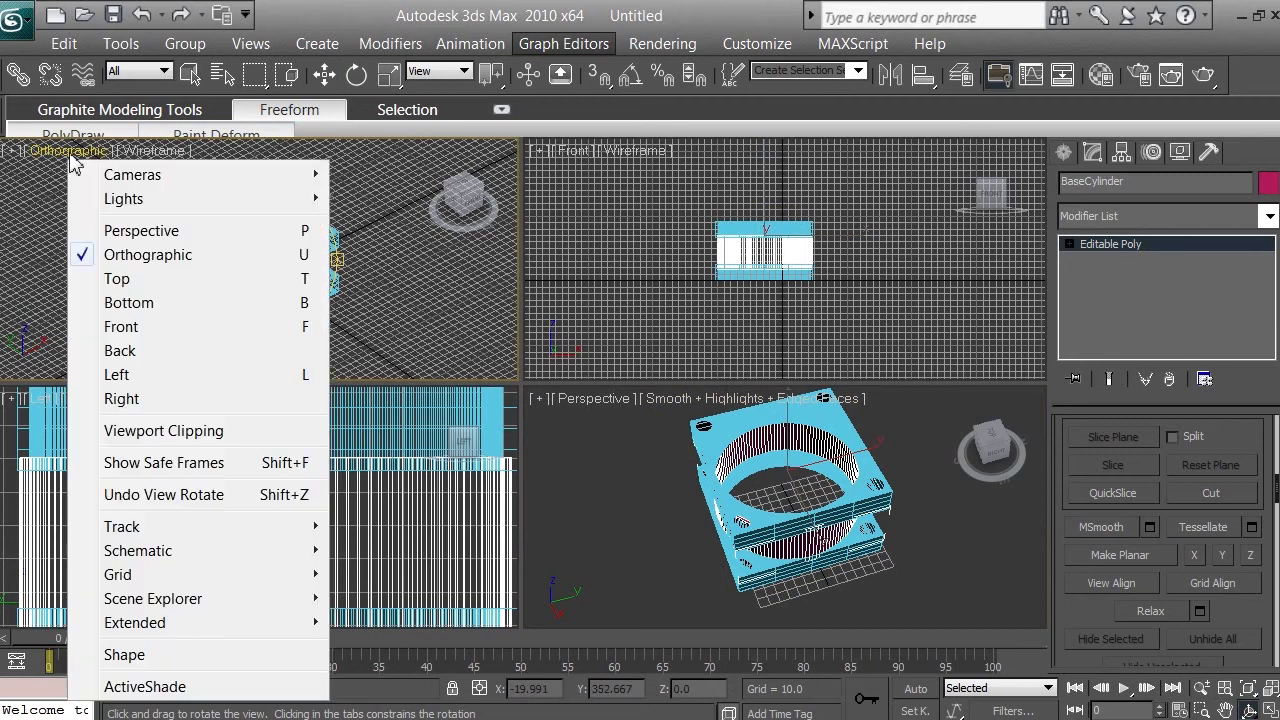
left_click(117, 279)
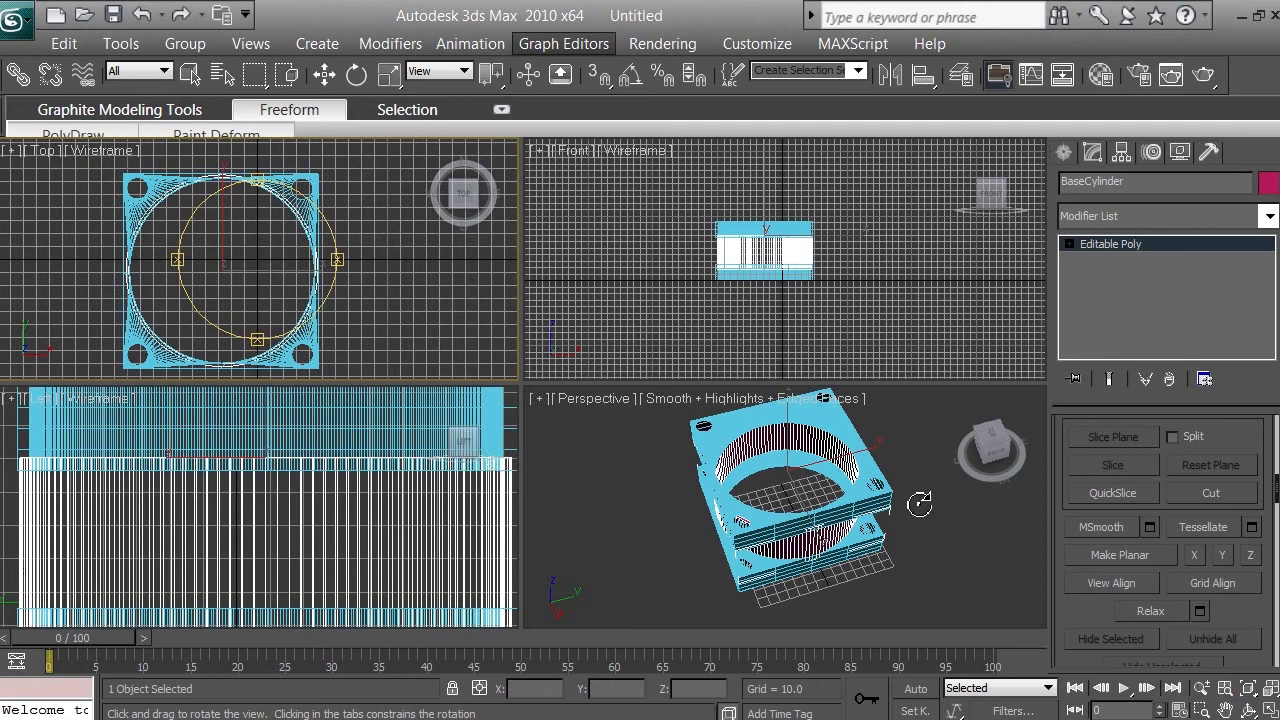
Render the Perspective view, compare the frame with the fan reference photo in Windows Photo Viewer, and close the render.
right_click(967, 555)
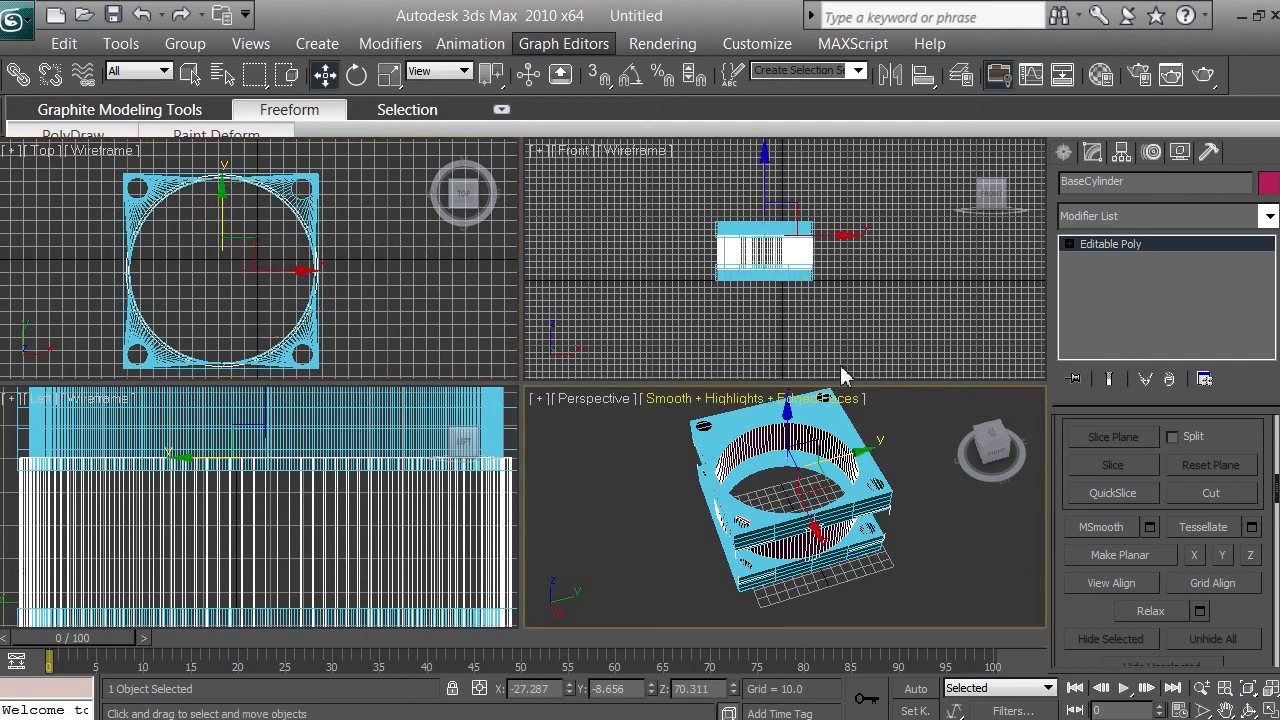
left_click(662, 43)
left_click(760, 20)
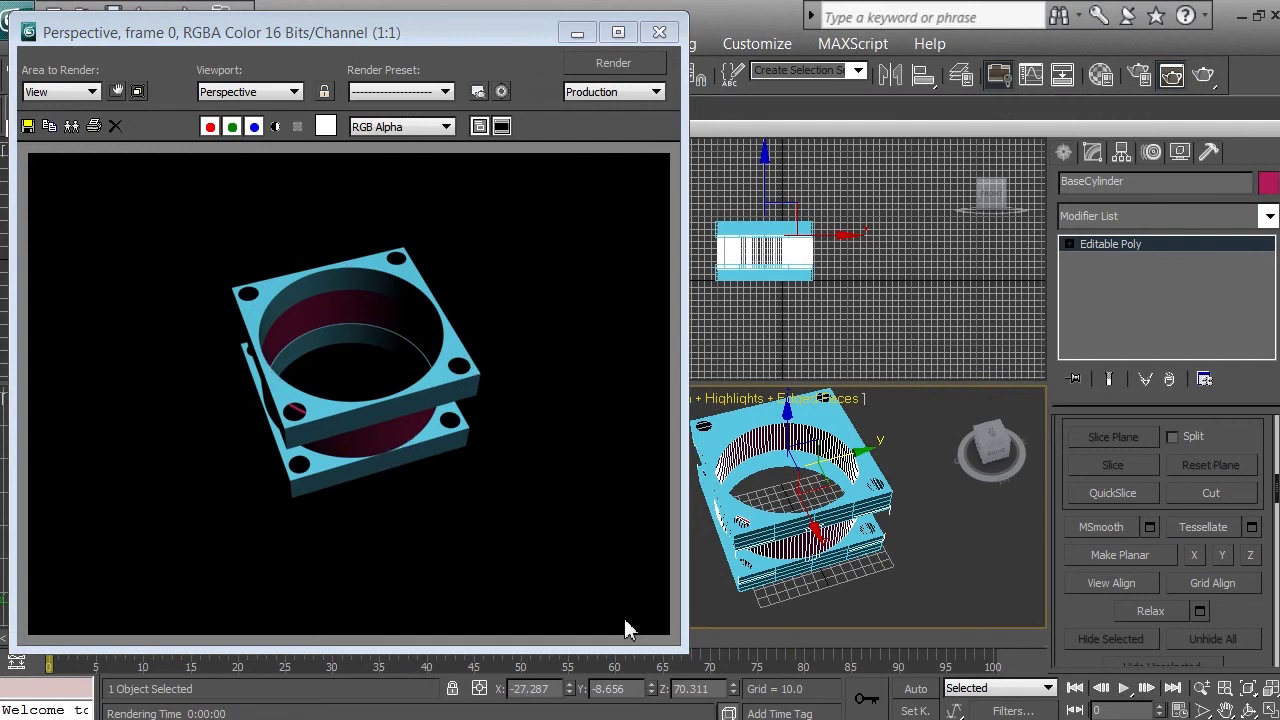
key("alt+Tab")
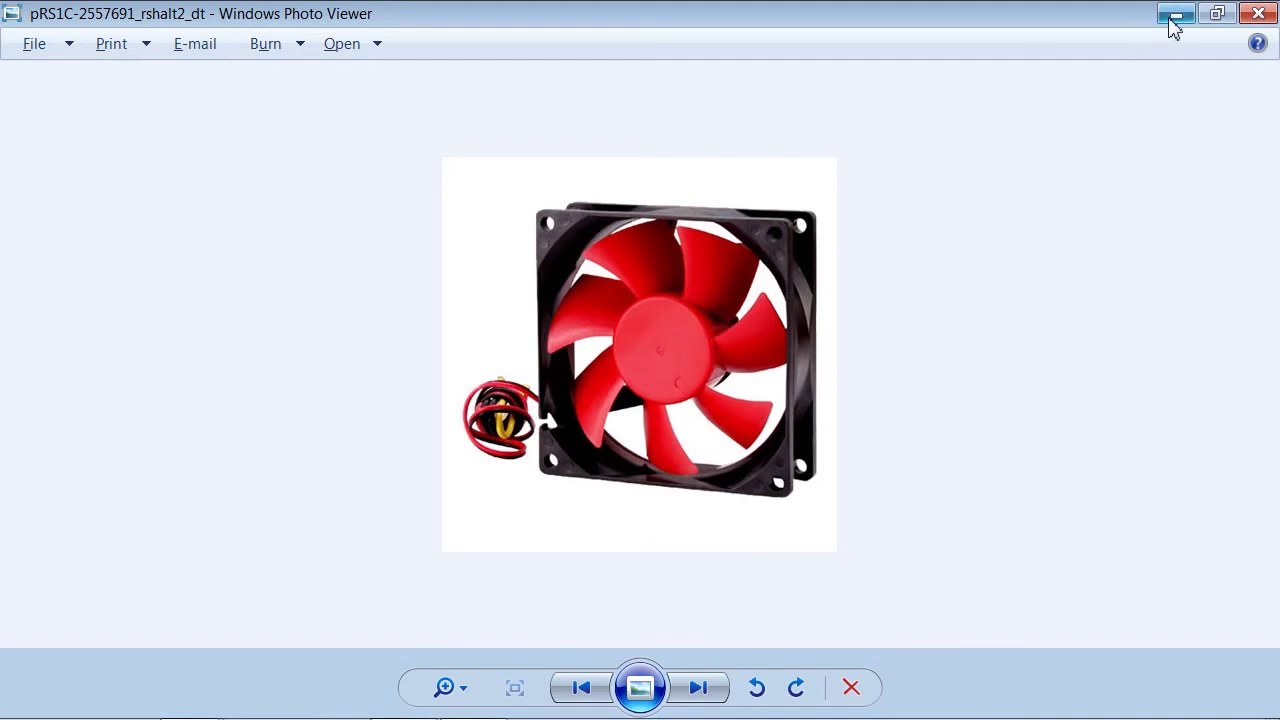
key("alt+Tab")
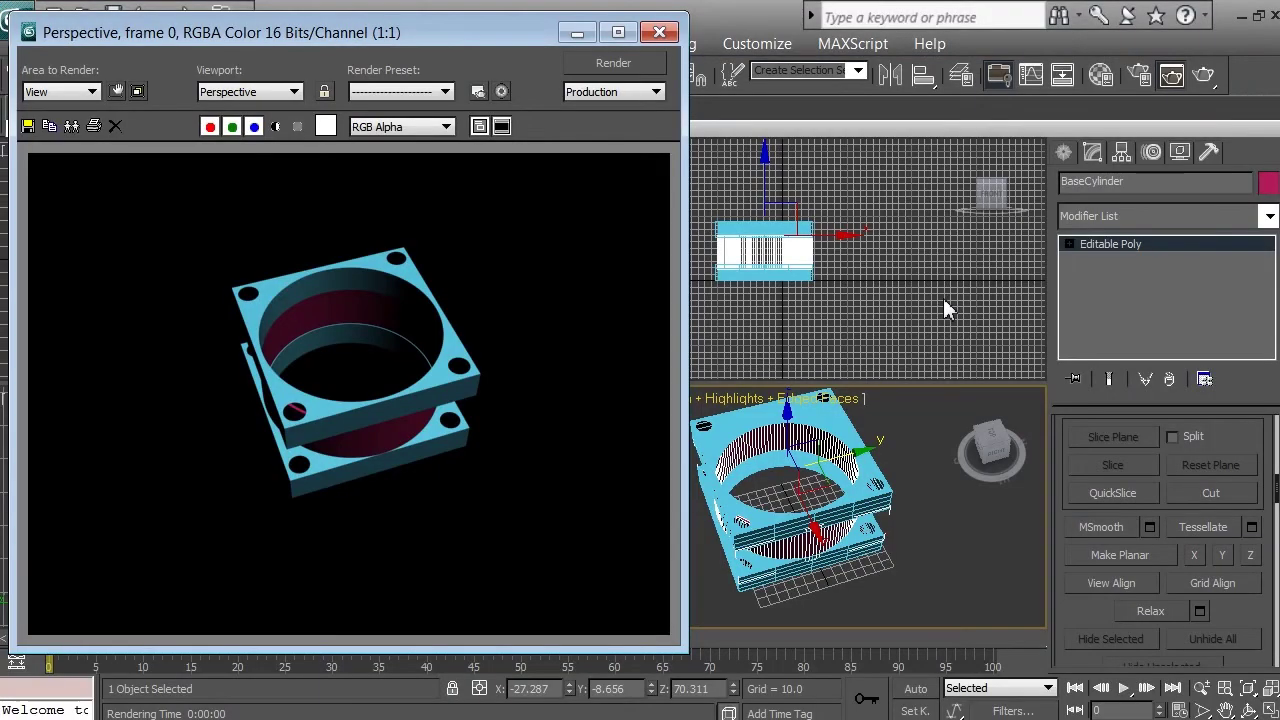
left_click(674, 40)
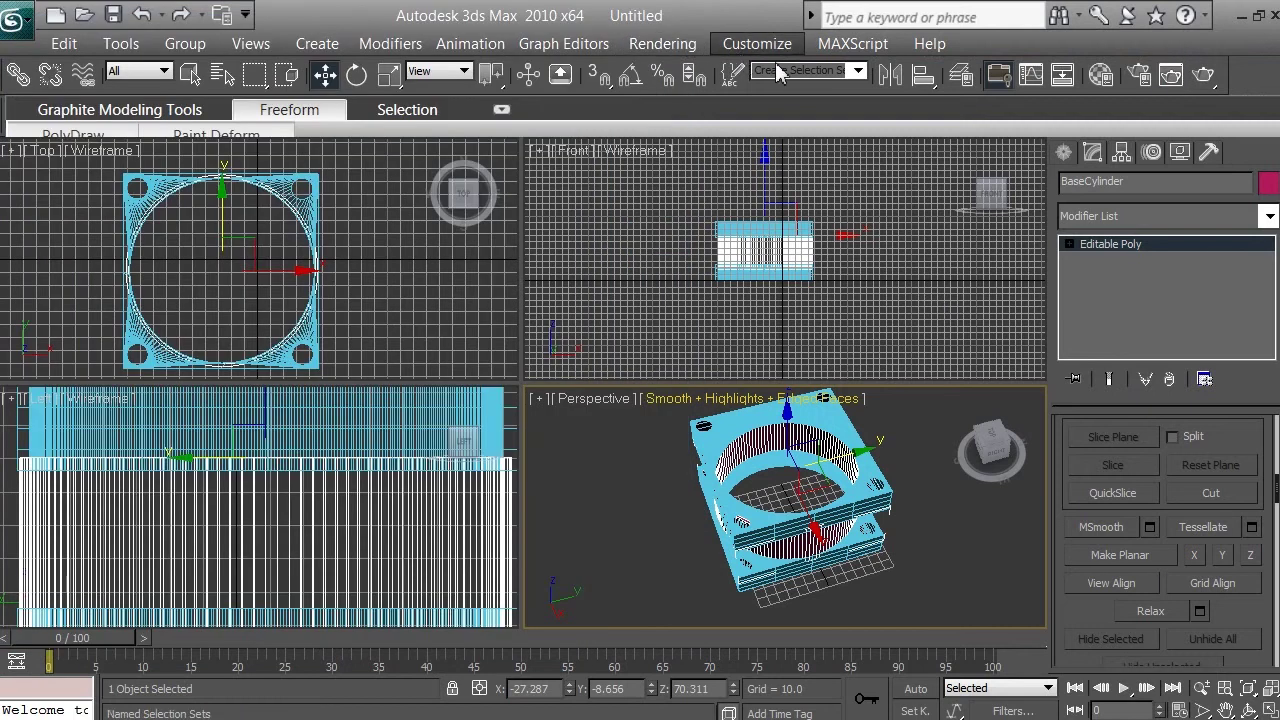
Create a standard cylinder at the center of the frame's round opening in the Top view, radius about 19.2 and height about 43.8.
middle_click(447, 298)
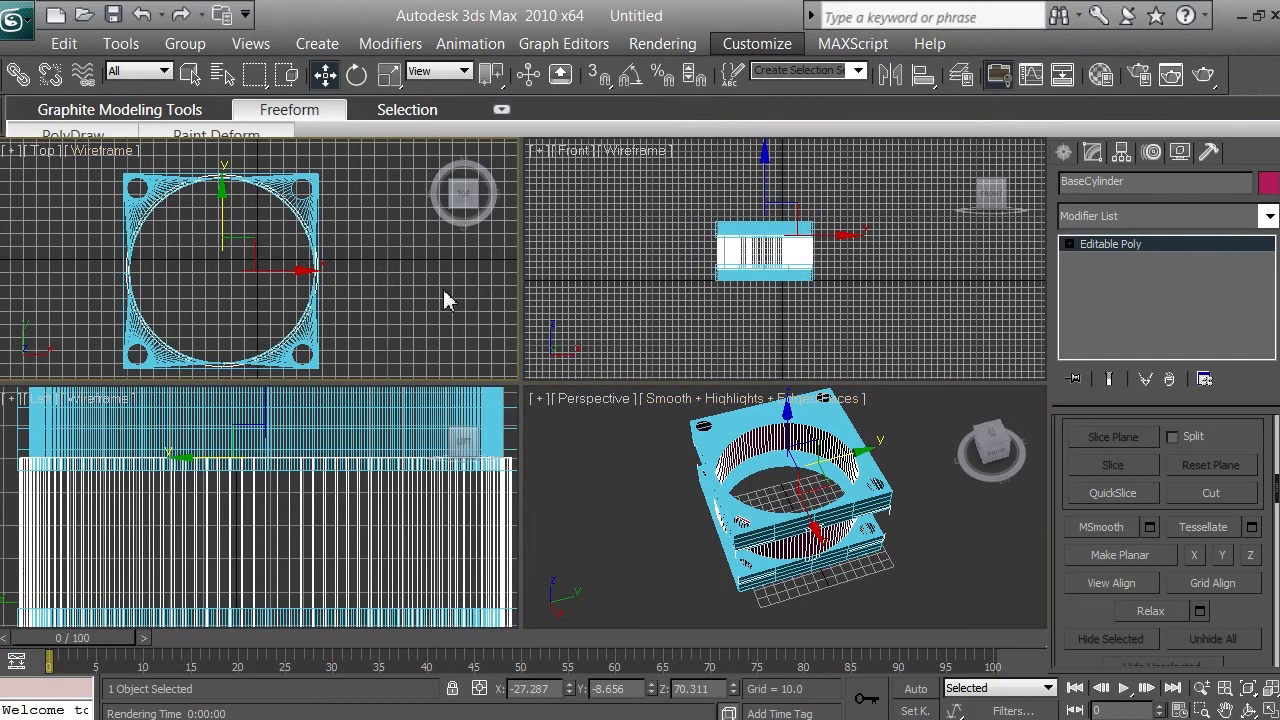
left_click(1064, 153)
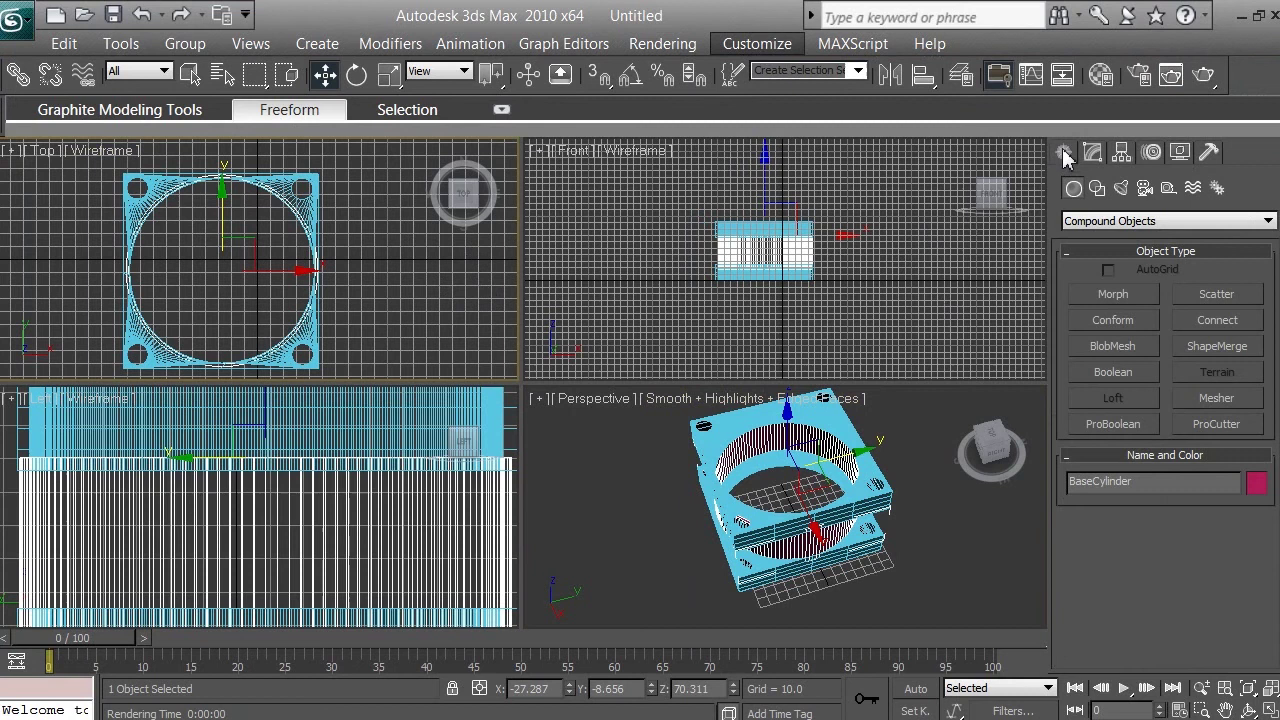
left_click(1118, 221)
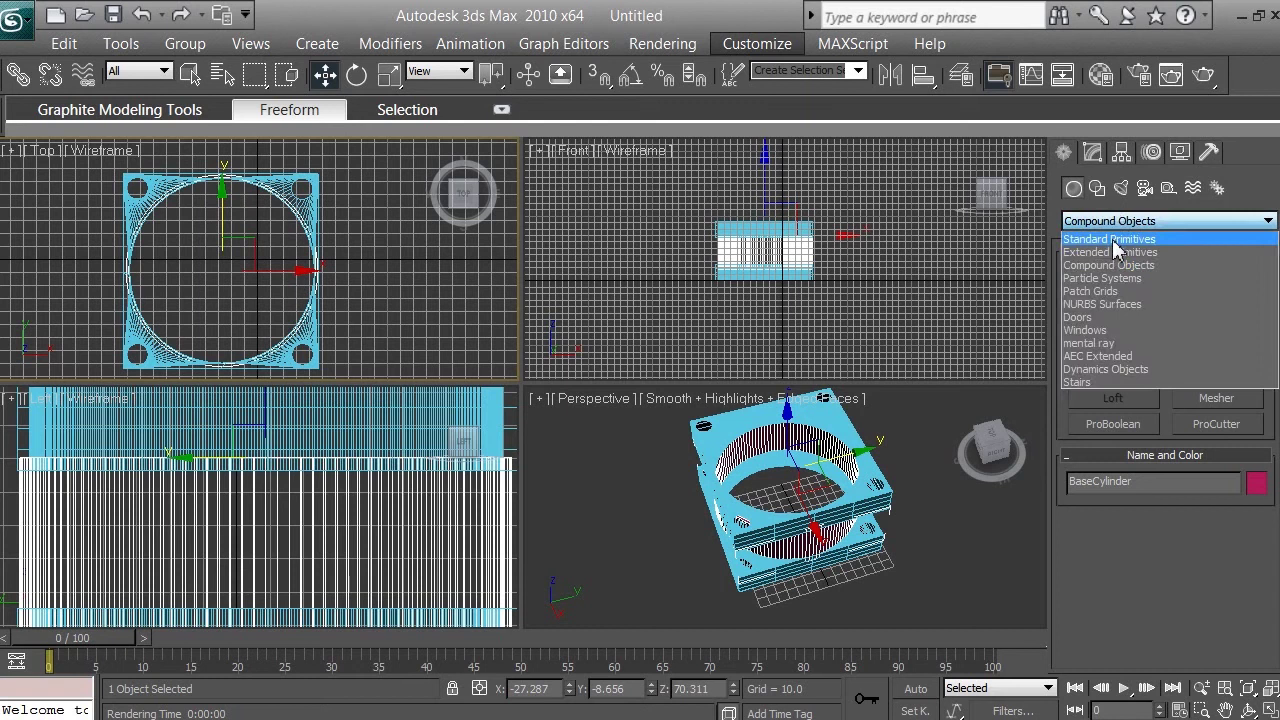
left_click(1116, 240)
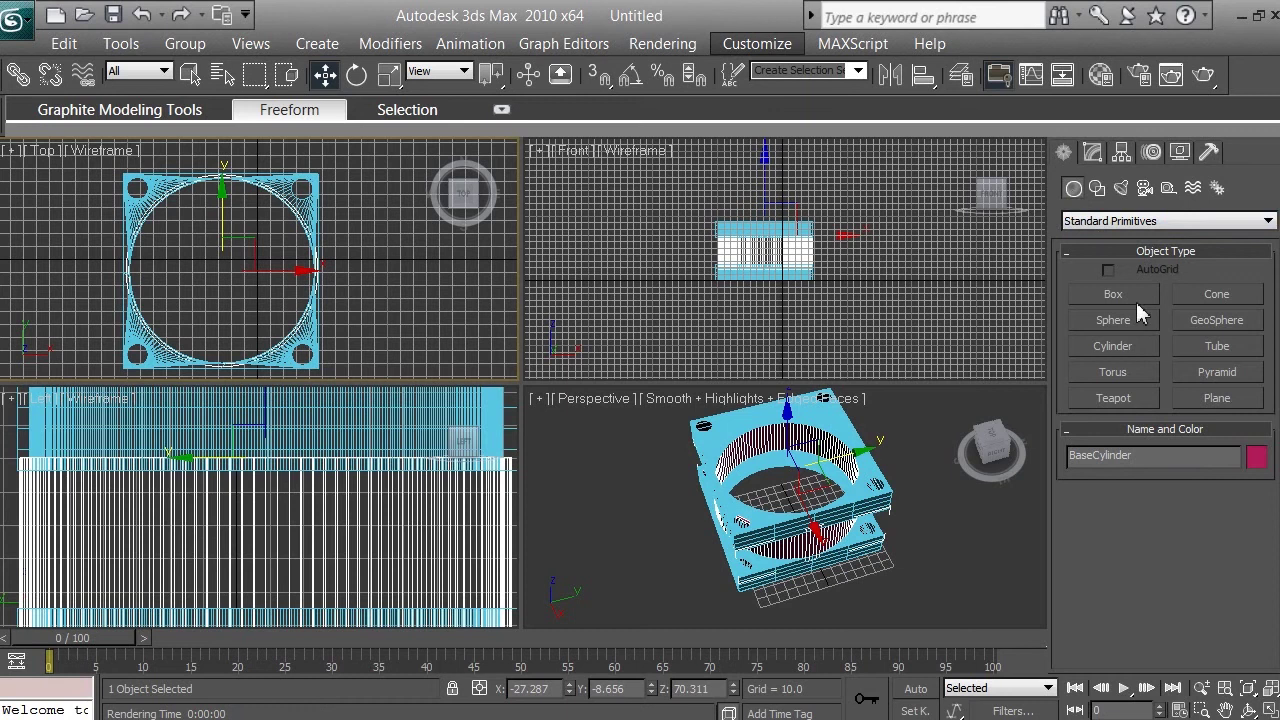
left_click(1121, 347)
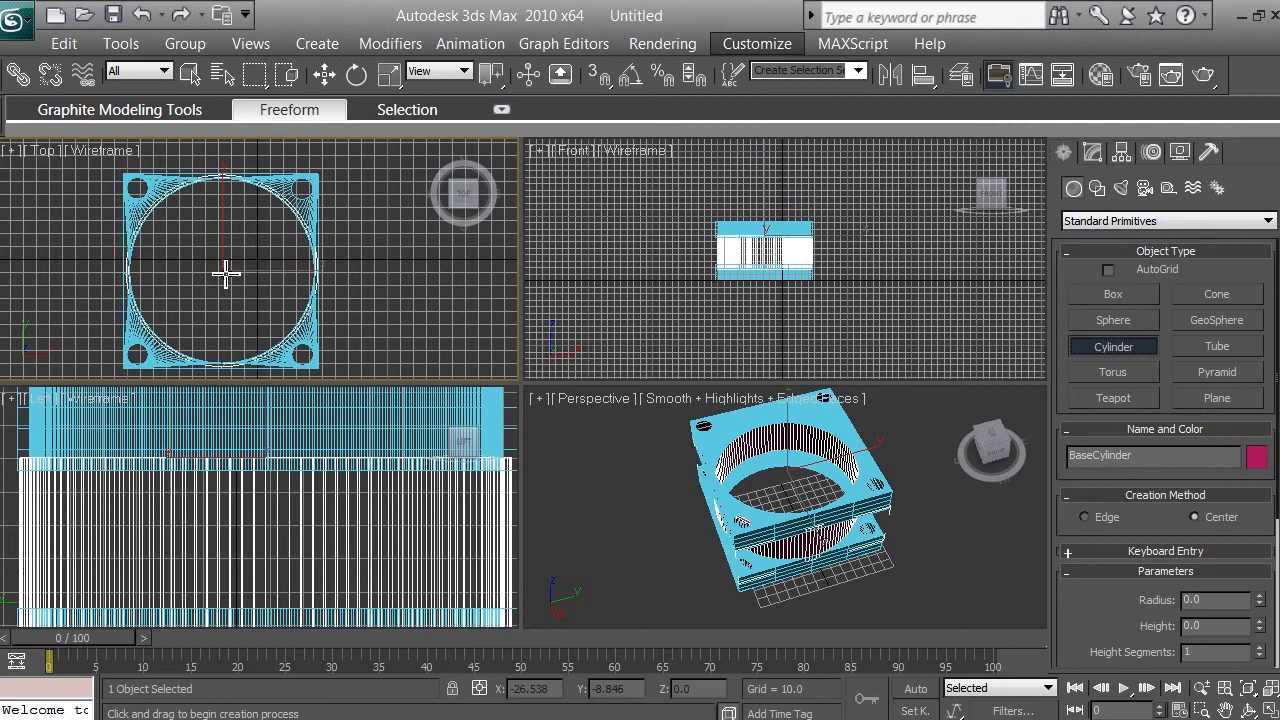
mouse_move(225, 272)
left_mouse_down()
mouse_move(256, 201)
mouse_move(228, 250)
left_mouse_up()
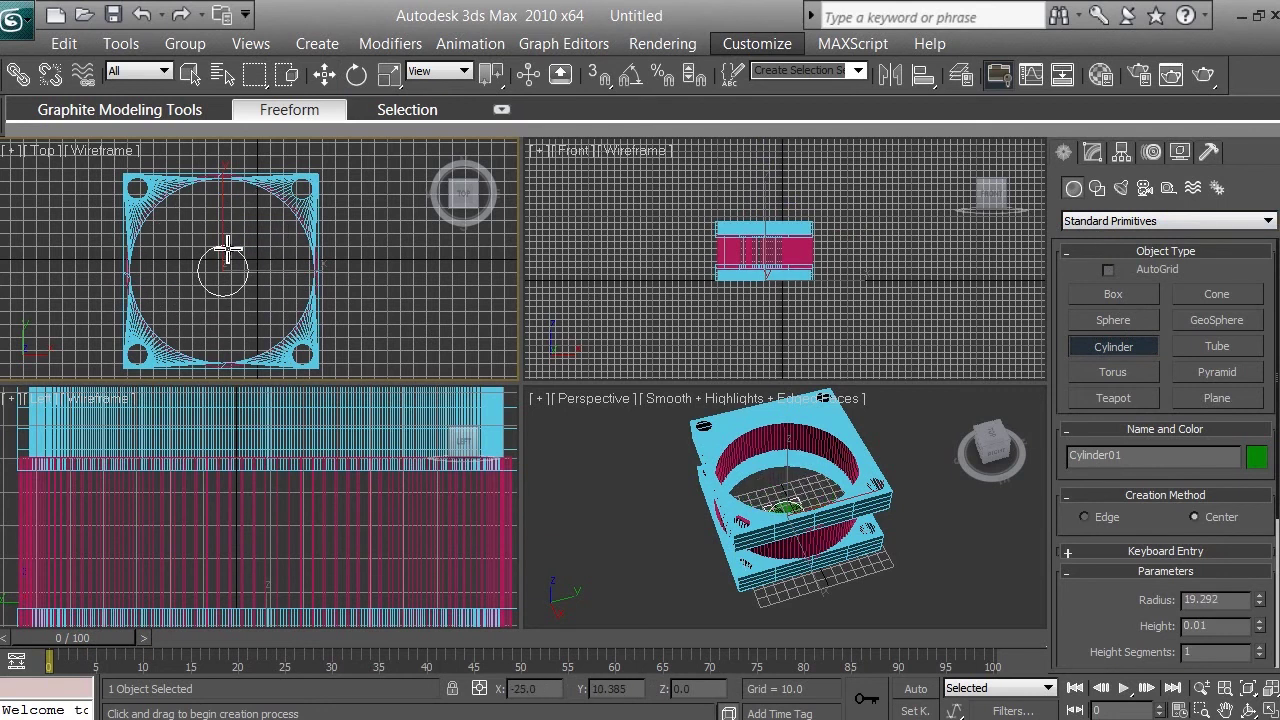
left_click_drag(228, 250, 227, 253)
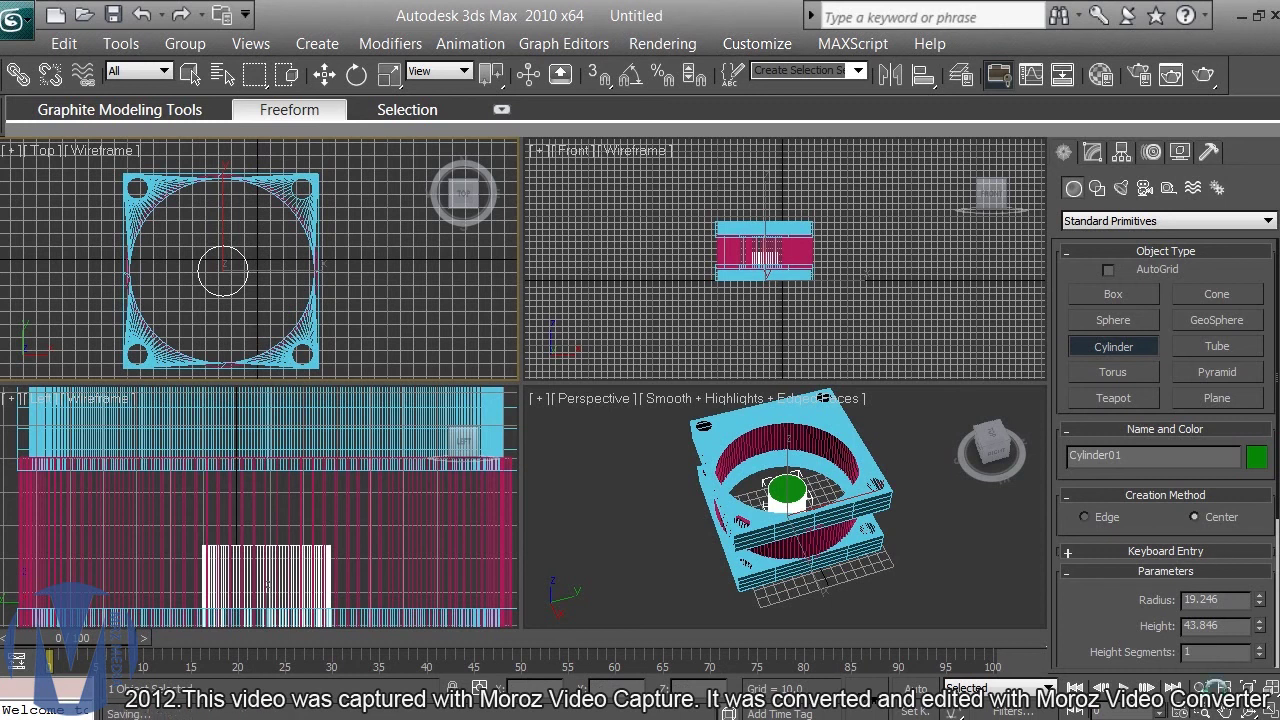
Move the new small cylinder along X only, clear of the frame, to an X position of about 229.
left_click(1226, 710)
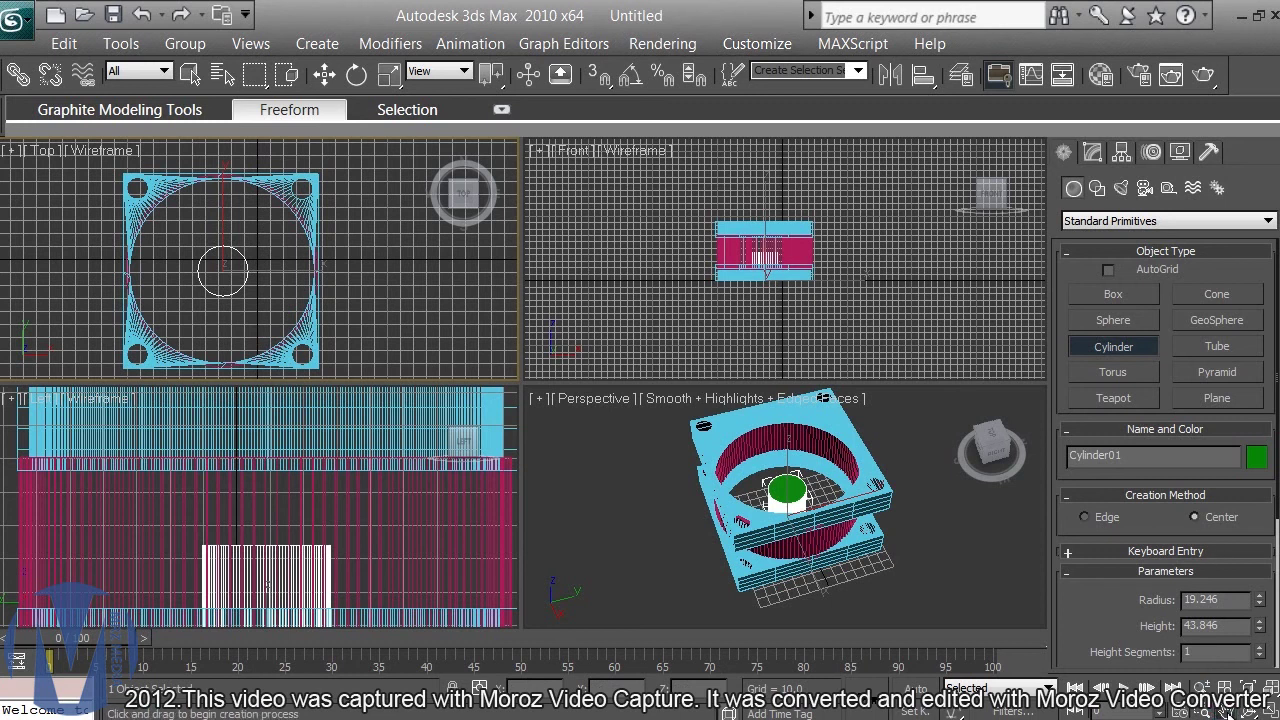
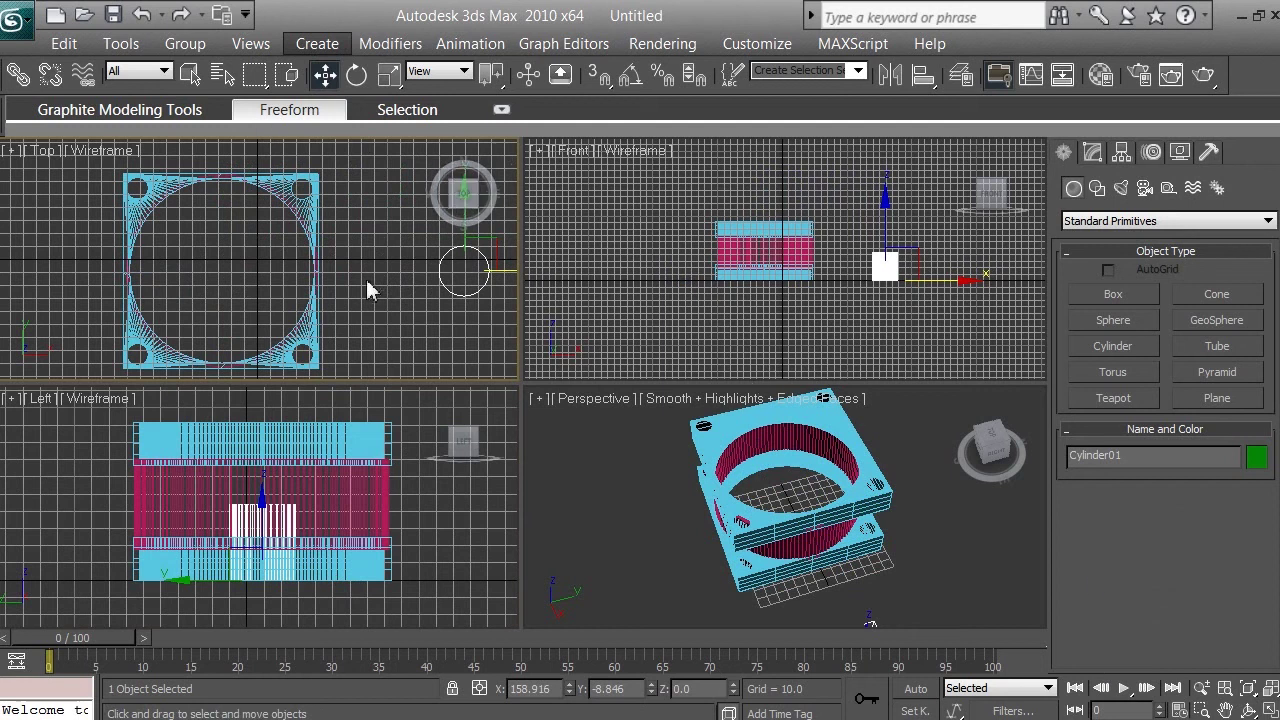
left_click(1225, 710)
left_click_drag(496, 331, 215, 318)
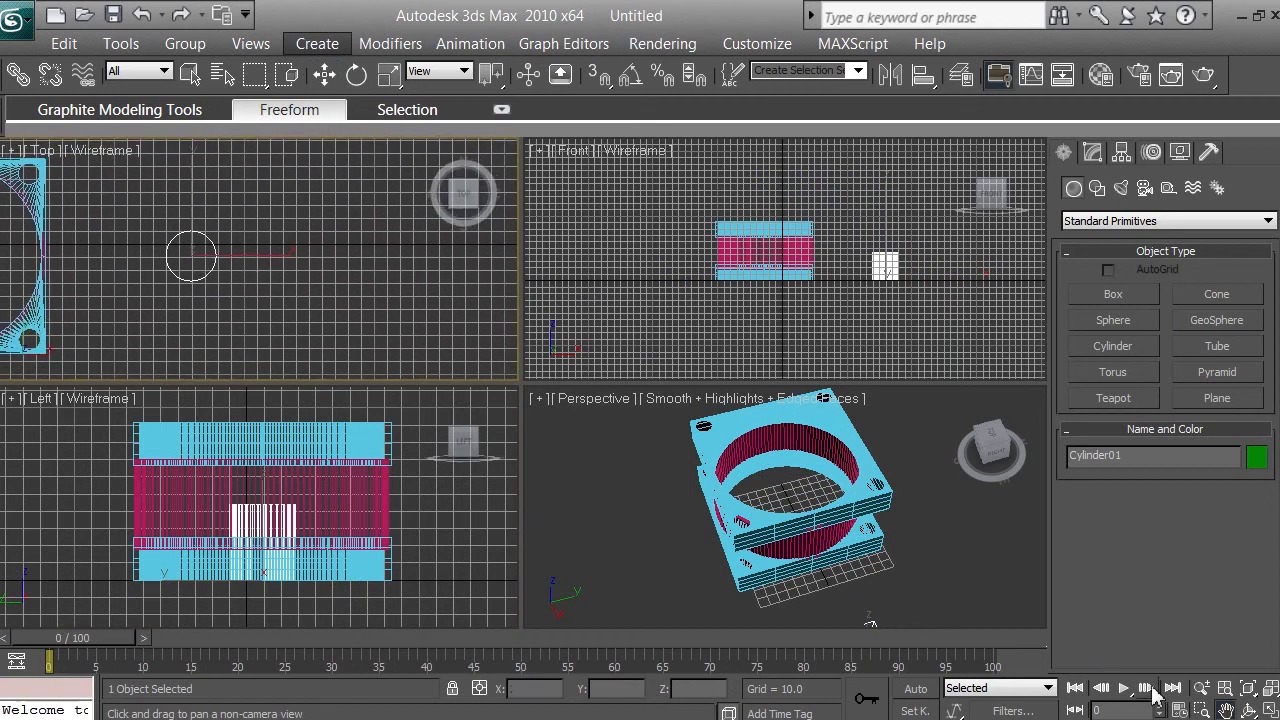
left_click(1201, 688)
left_click_drag(190, 273, 186, 240)
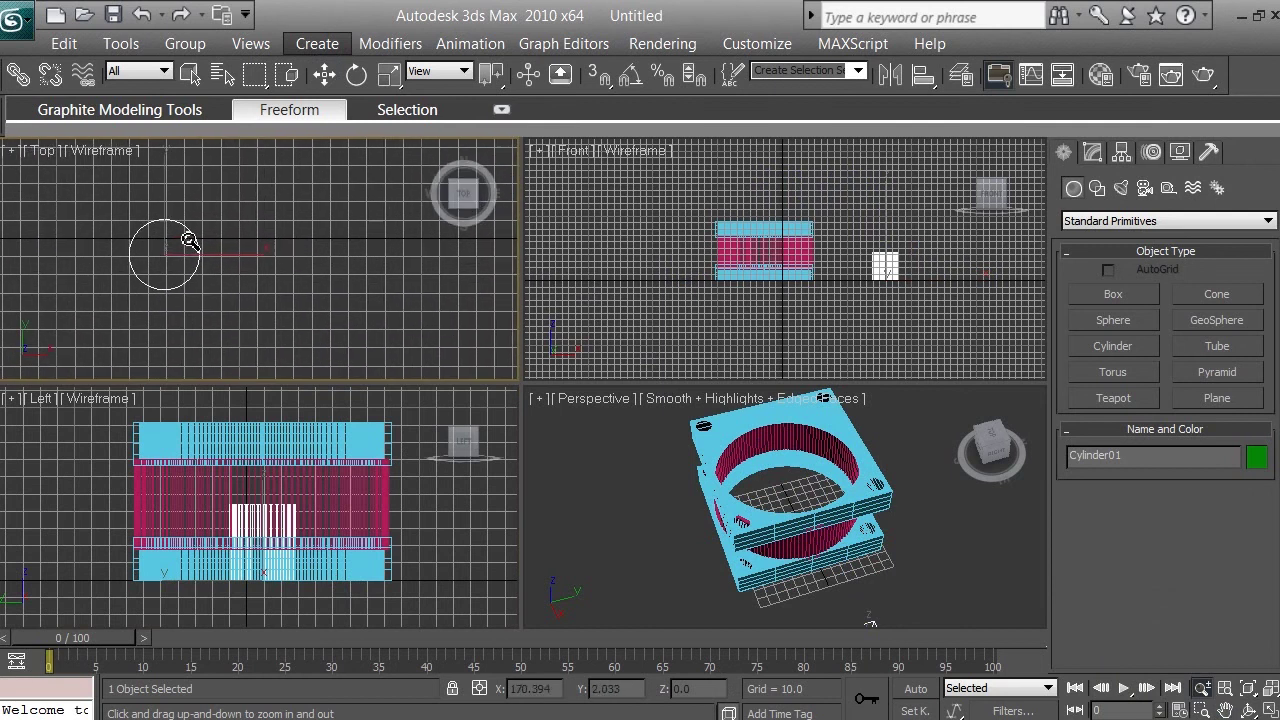
left_click(1226, 709)
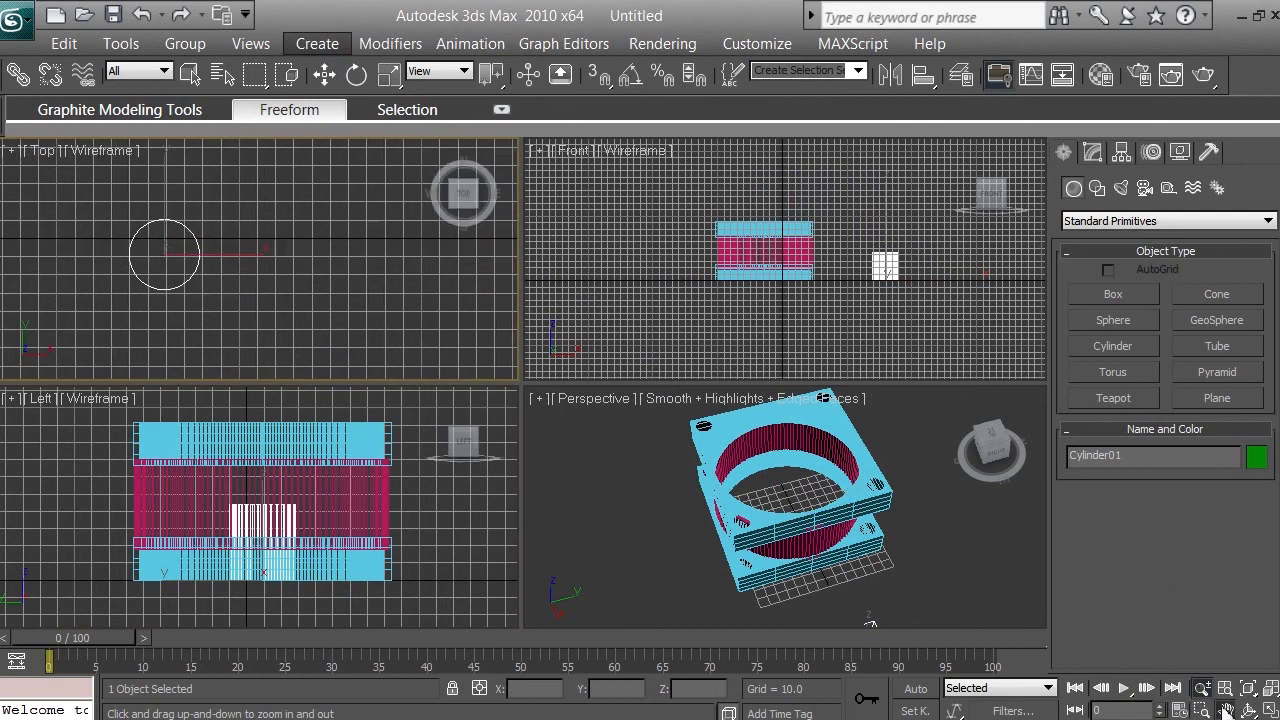
left_click(324, 74)
left_click_drag(250, 258, 378, 260)
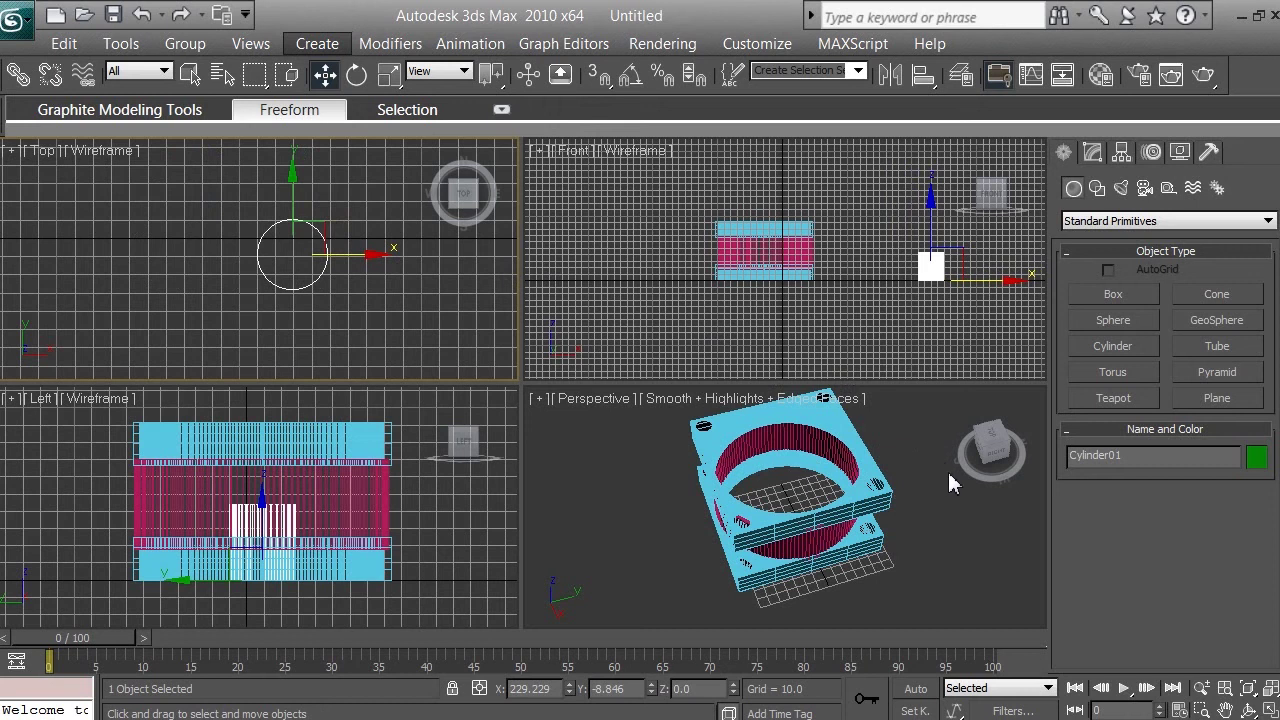
Fit the selected small cylinder to the Perspective viewport.
right_click(957, 556)
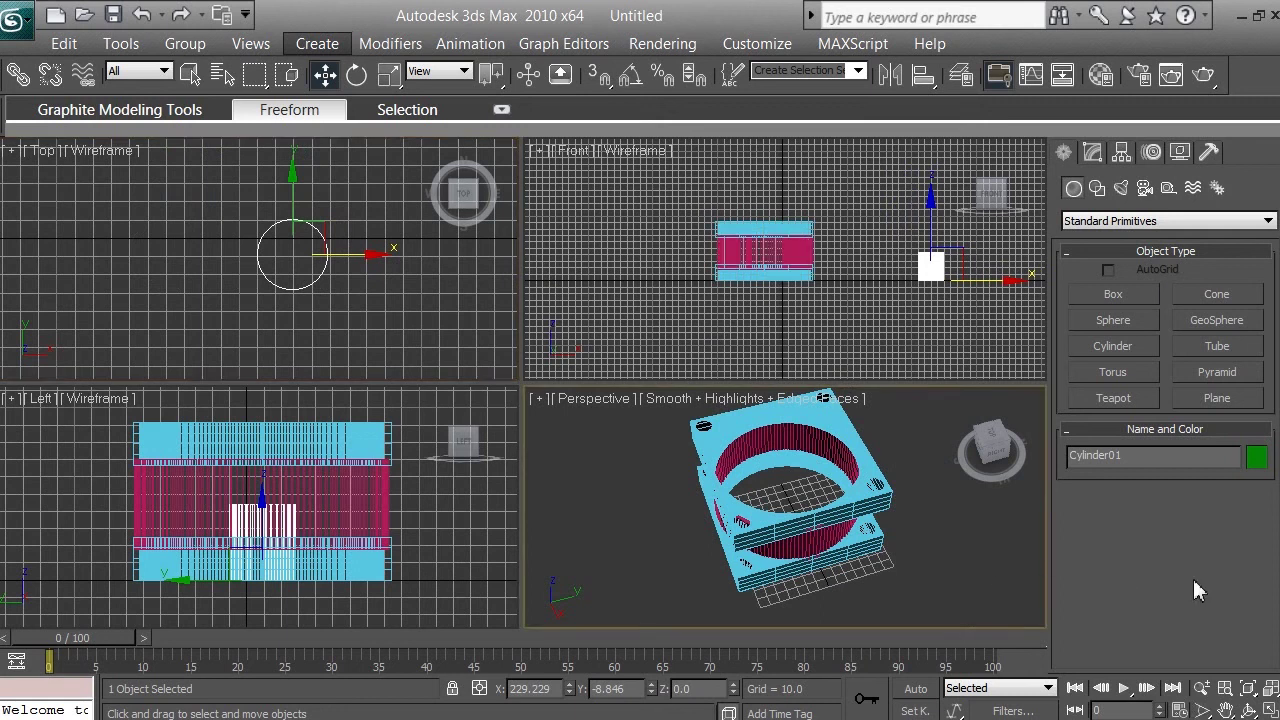
left_click(1250, 690)
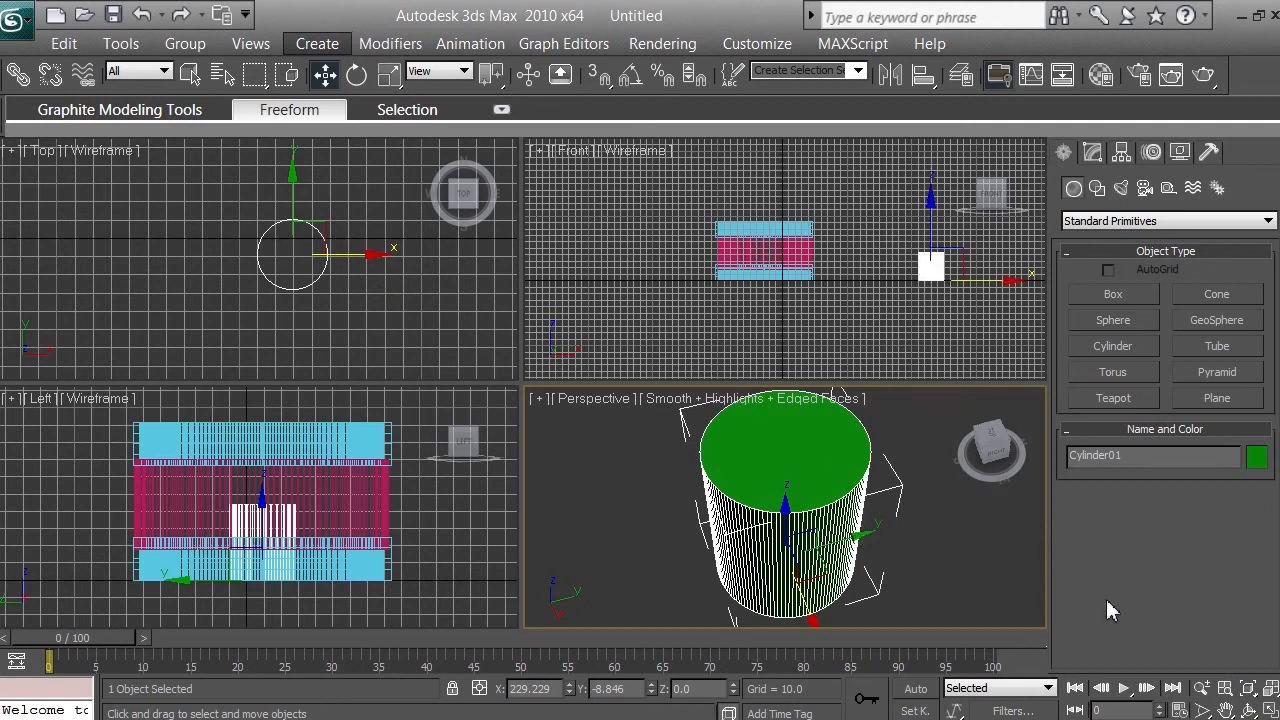
left_click(1248, 690)
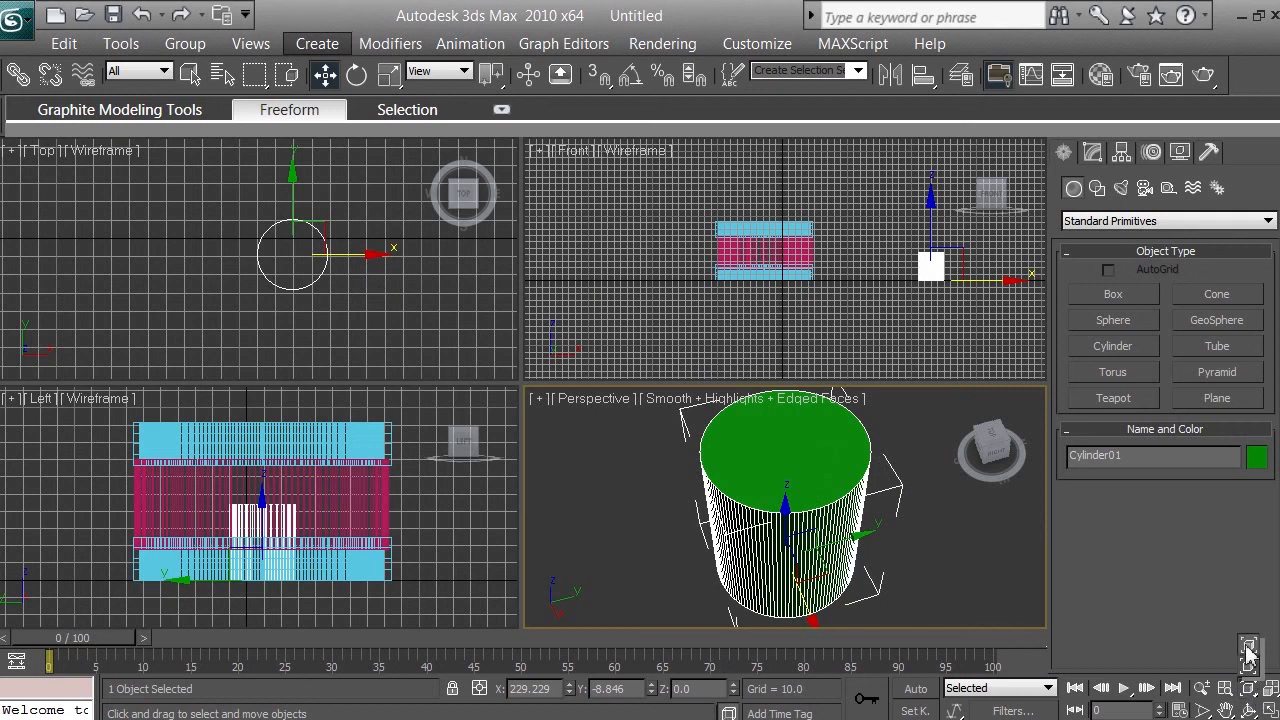
left_click(1248, 652)
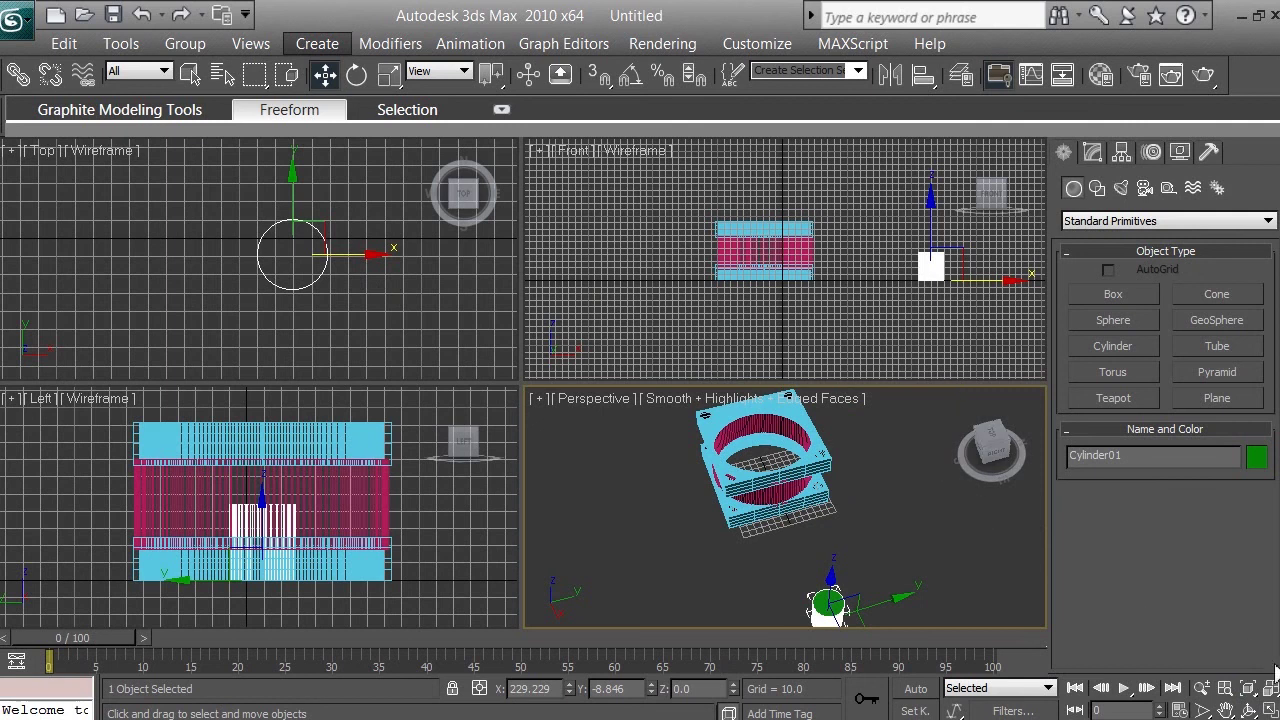
left_click(1248, 690)
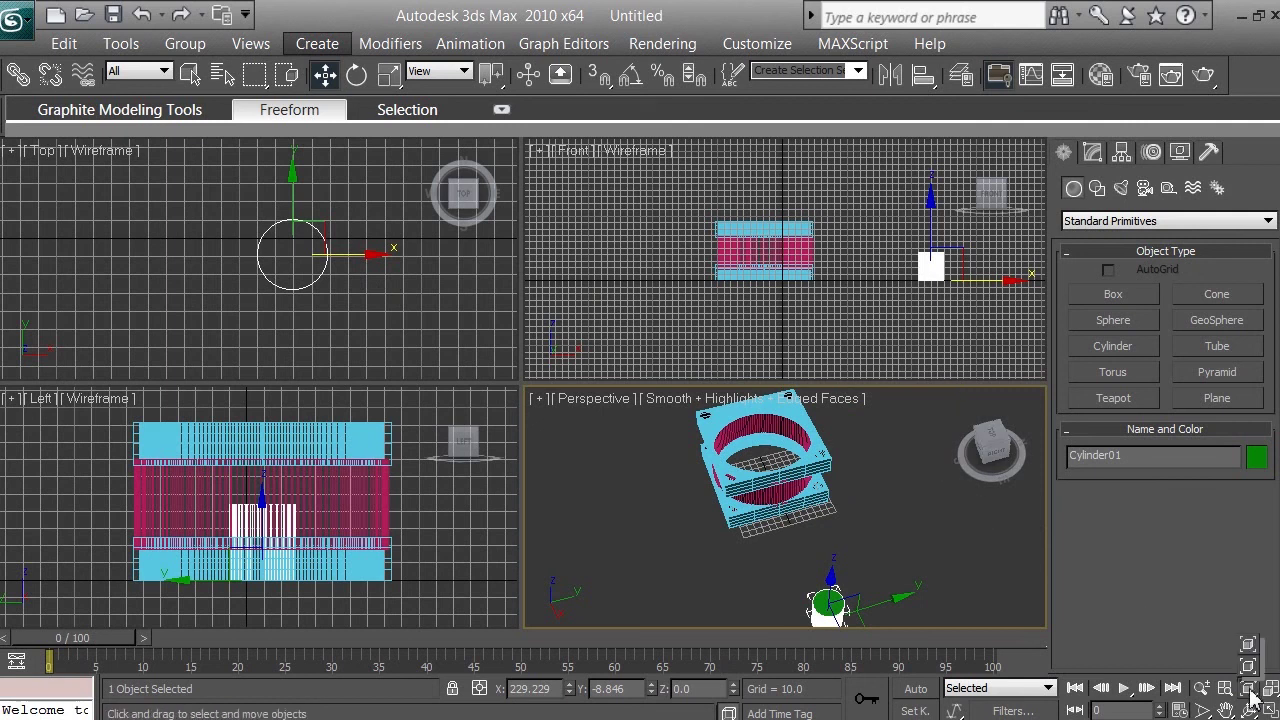
left_click_drag(1252, 698, 1249, 668)
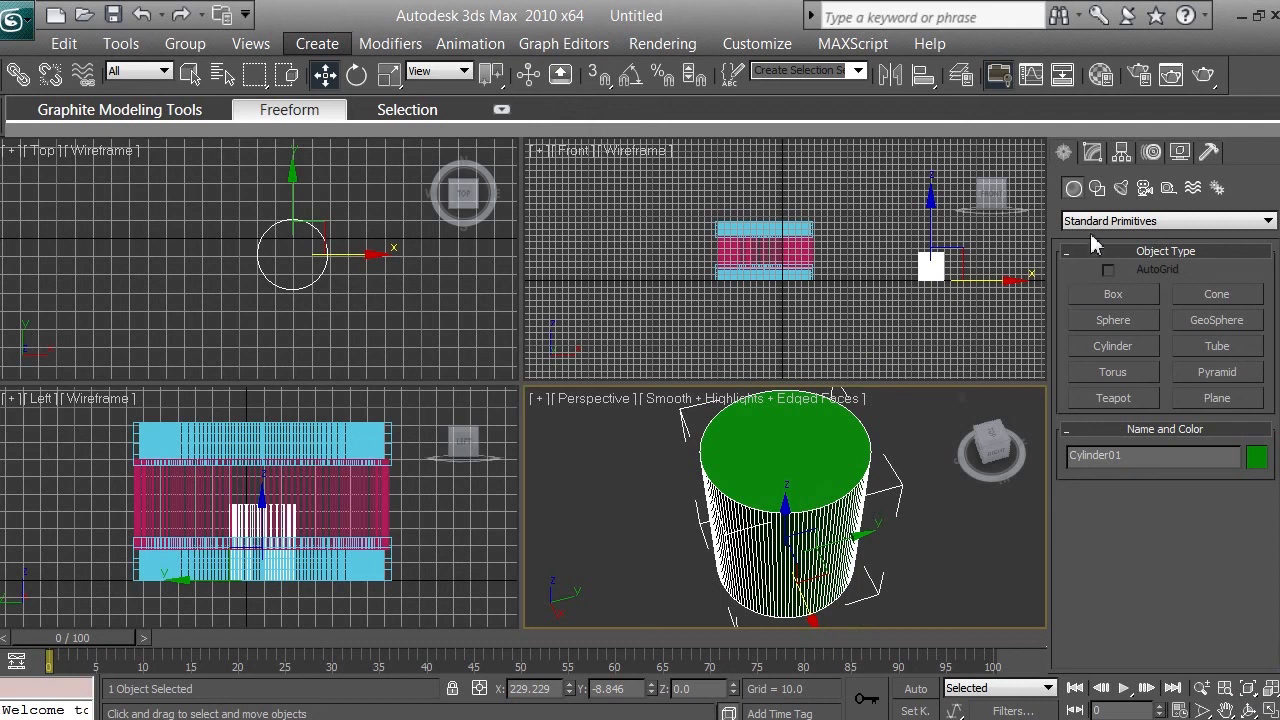
Check the blades in the fan reference photo in Windows Photo Viewer and set the small cylinder's sides to 14.
left_click(1093, 153)
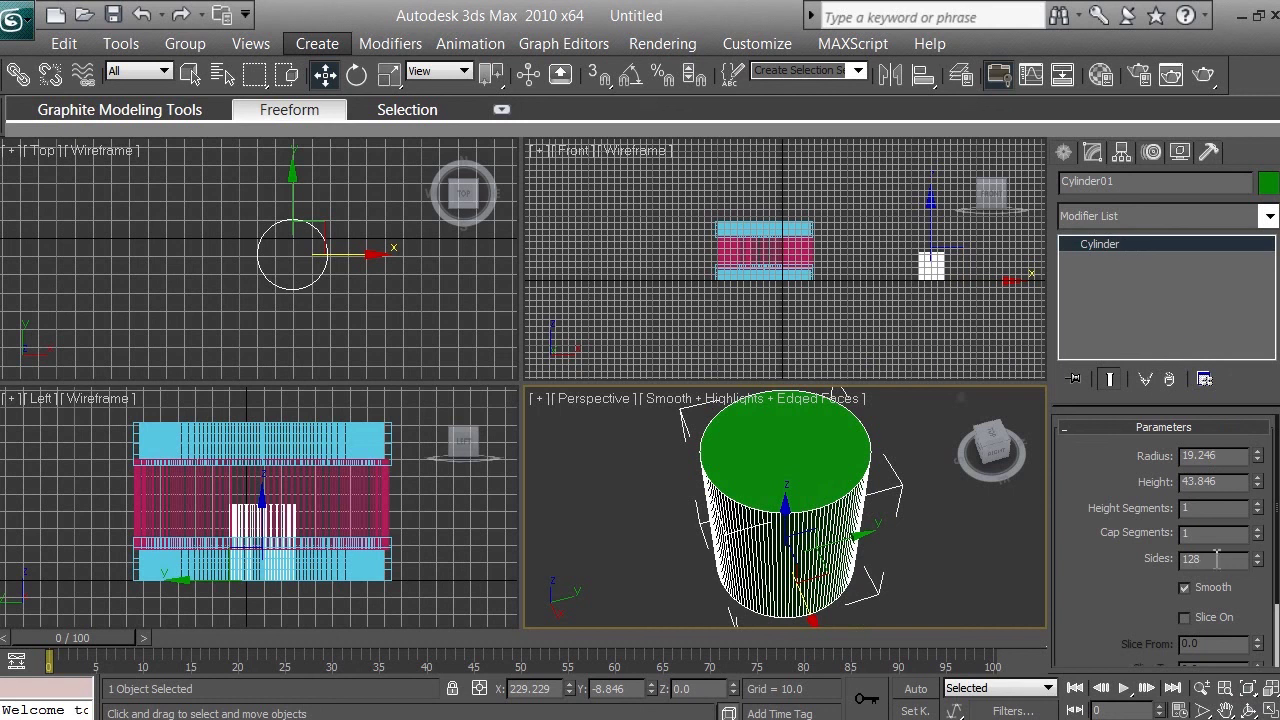
left_click_drag(1219, 561, 1176, 559)
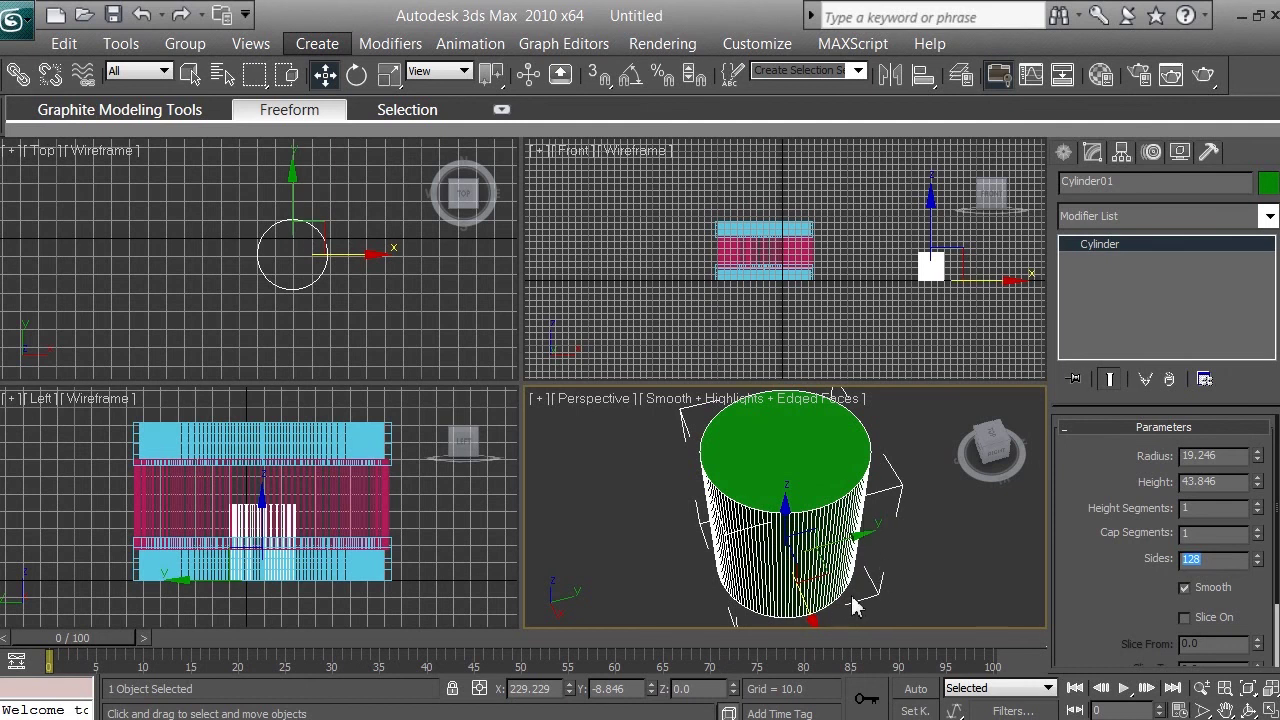
key("alt+Tab")
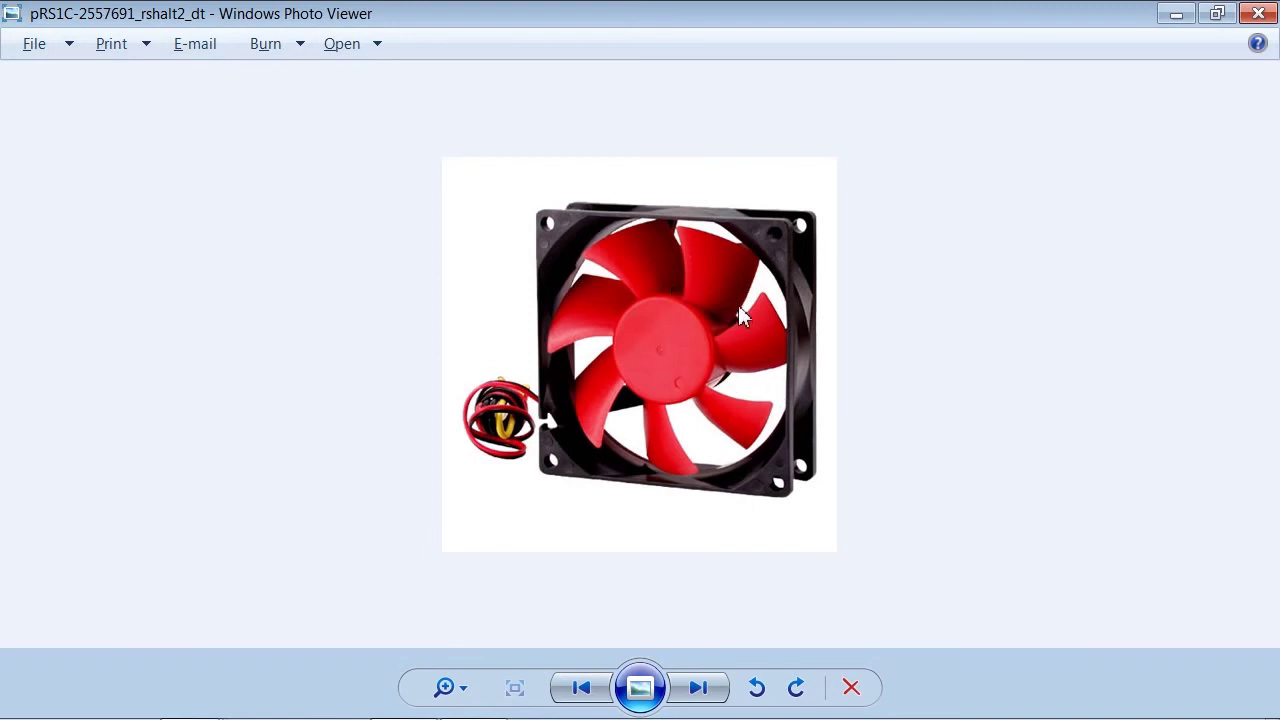
left_click(1172, 15)
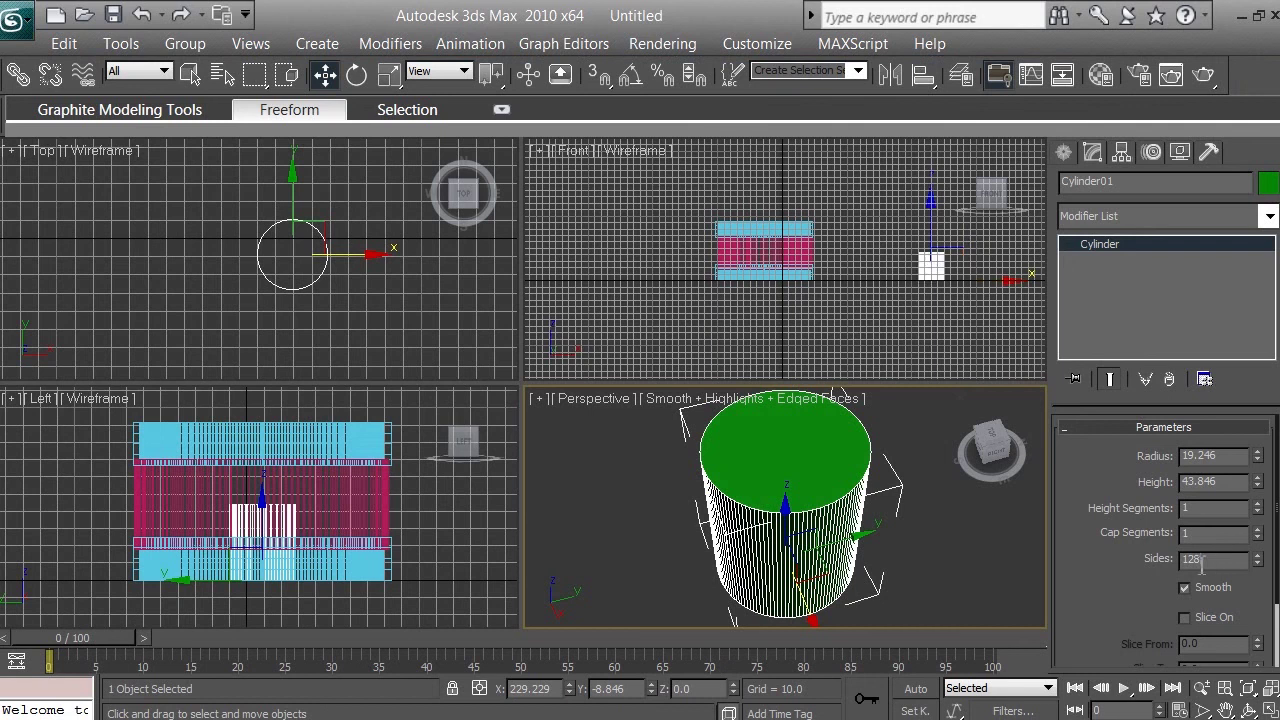
left_click_drag(1201, 563, 1140, 568)
type("14")
key("Return")
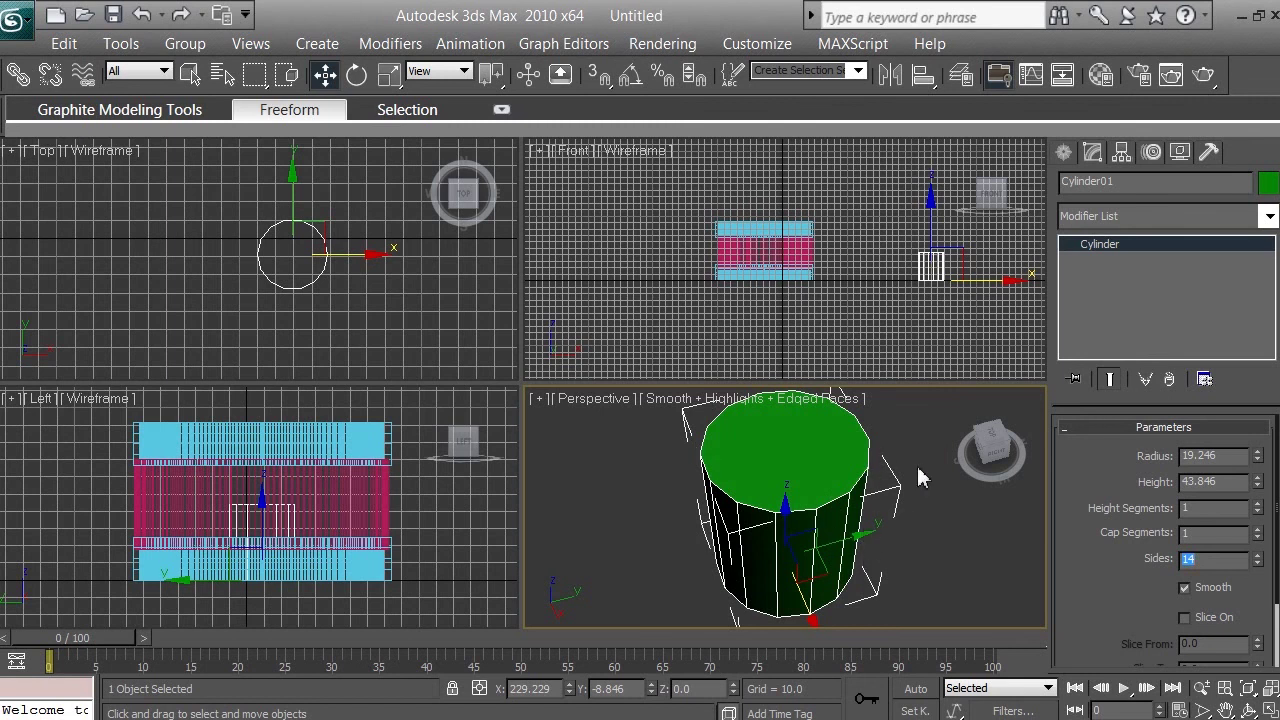
Convert the 14-sided cylinder to an Editable Poly and enter Polygon sub-object level.
right_click(1120, 244)
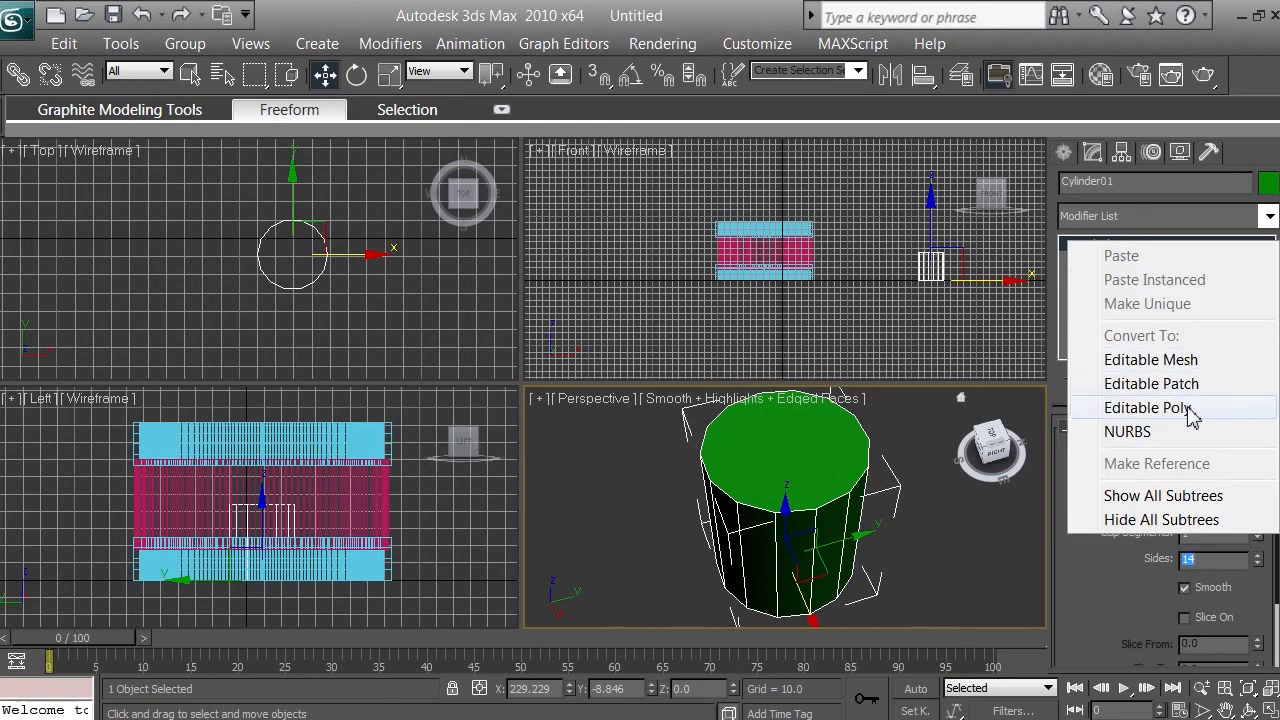
left_click(1146, 408)
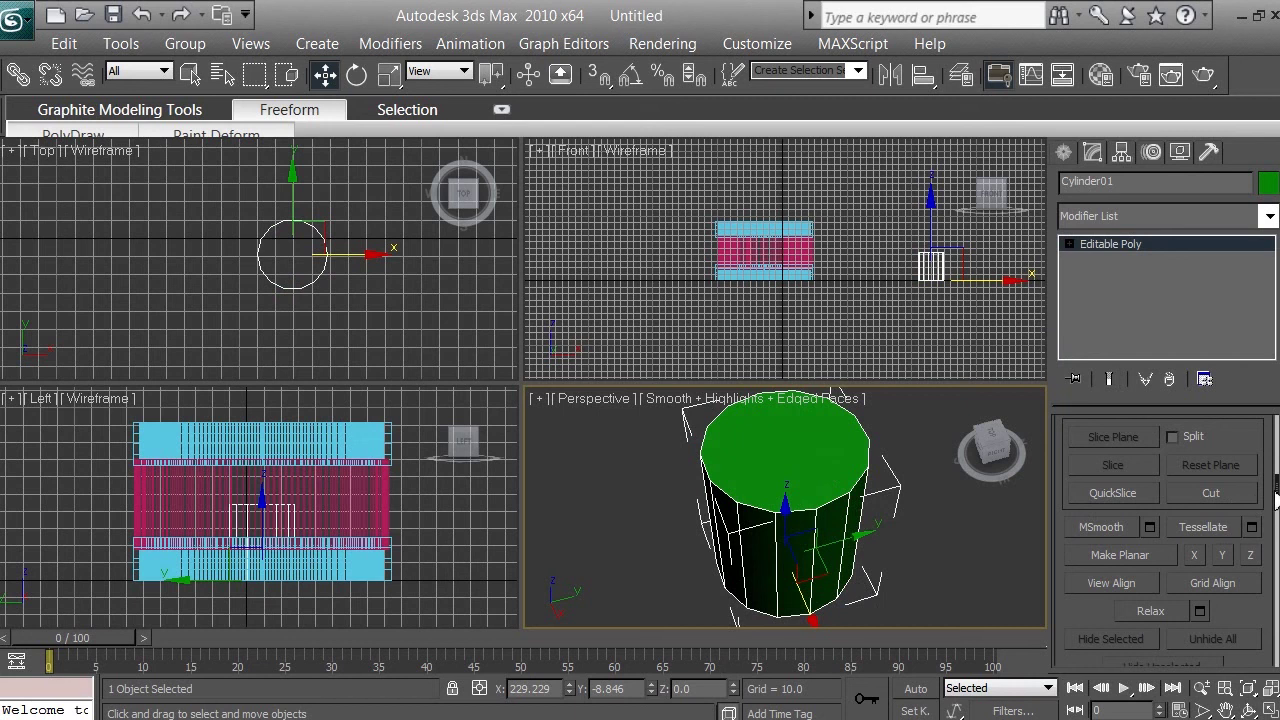
left_click_drag(1276, 500, 1276, 425)
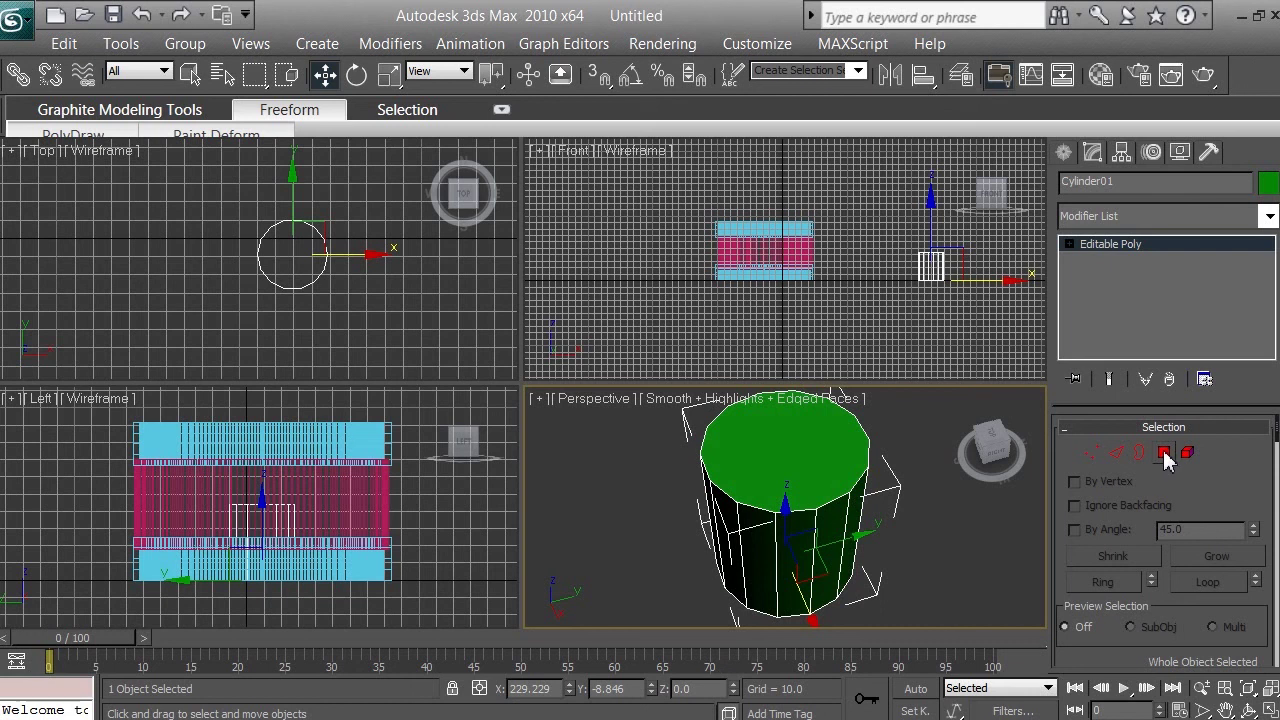
left_click(1165, 453)
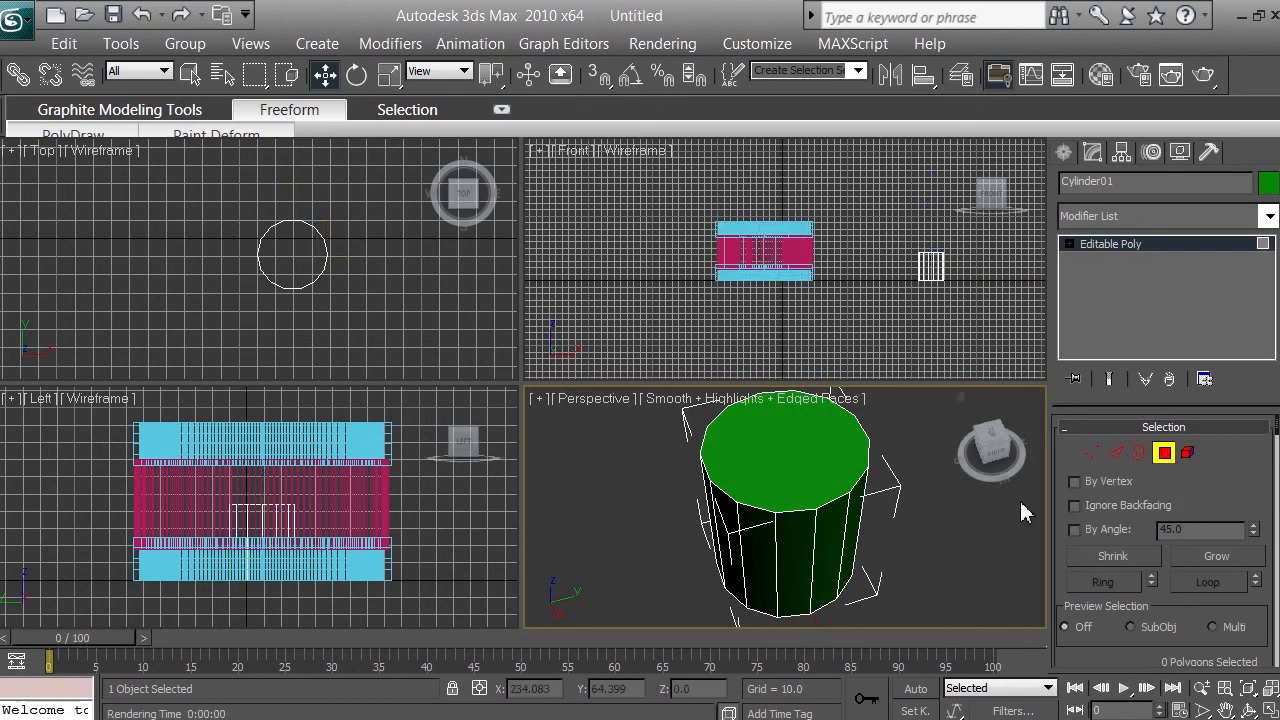
Select every second side polygon around the cylinder in the Perspective view, leaving one unselected face between neighbours.
left_click(1250, 708)
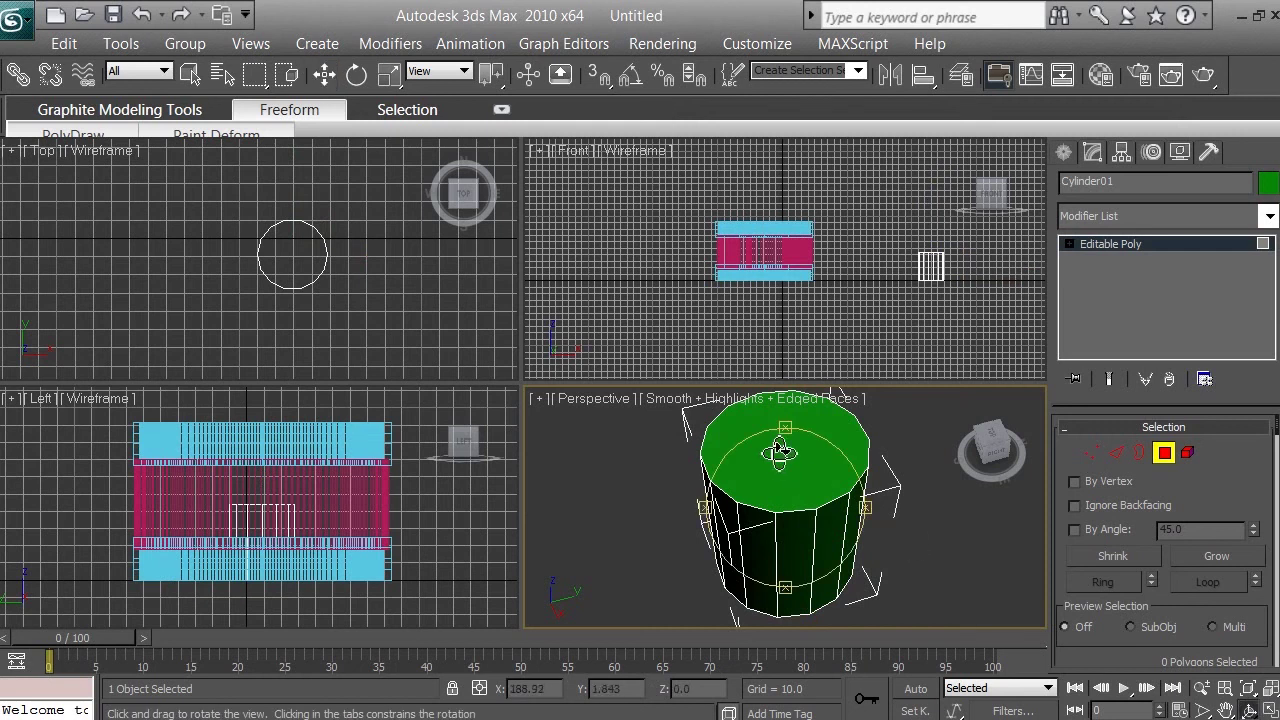
left_click_drag(790, 437, 794, 413)
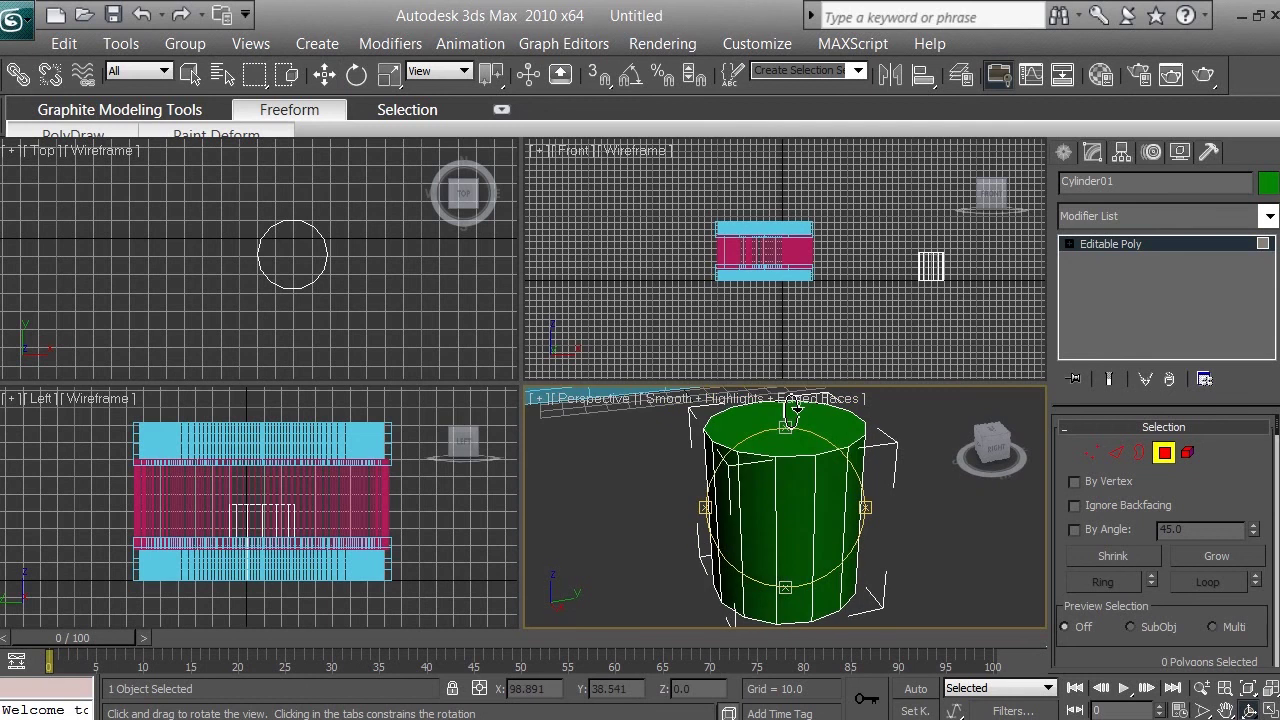
right_click(817, 557)
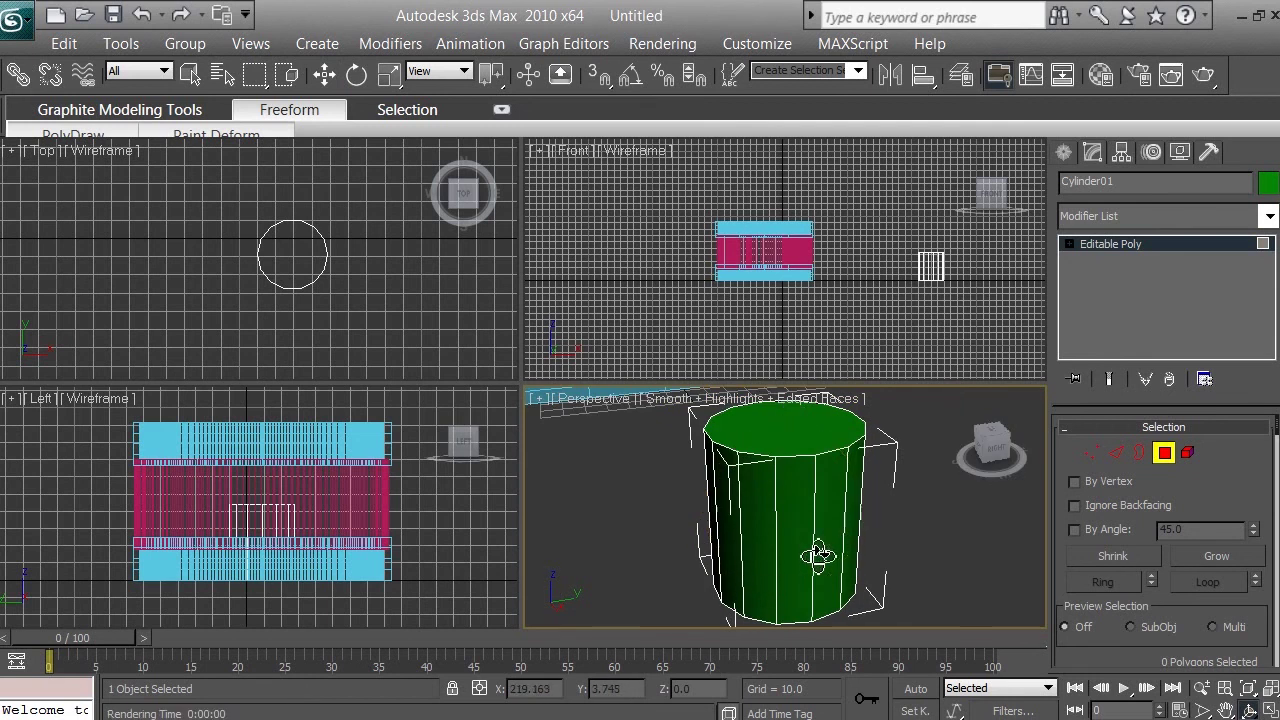
left_click(800, 553)
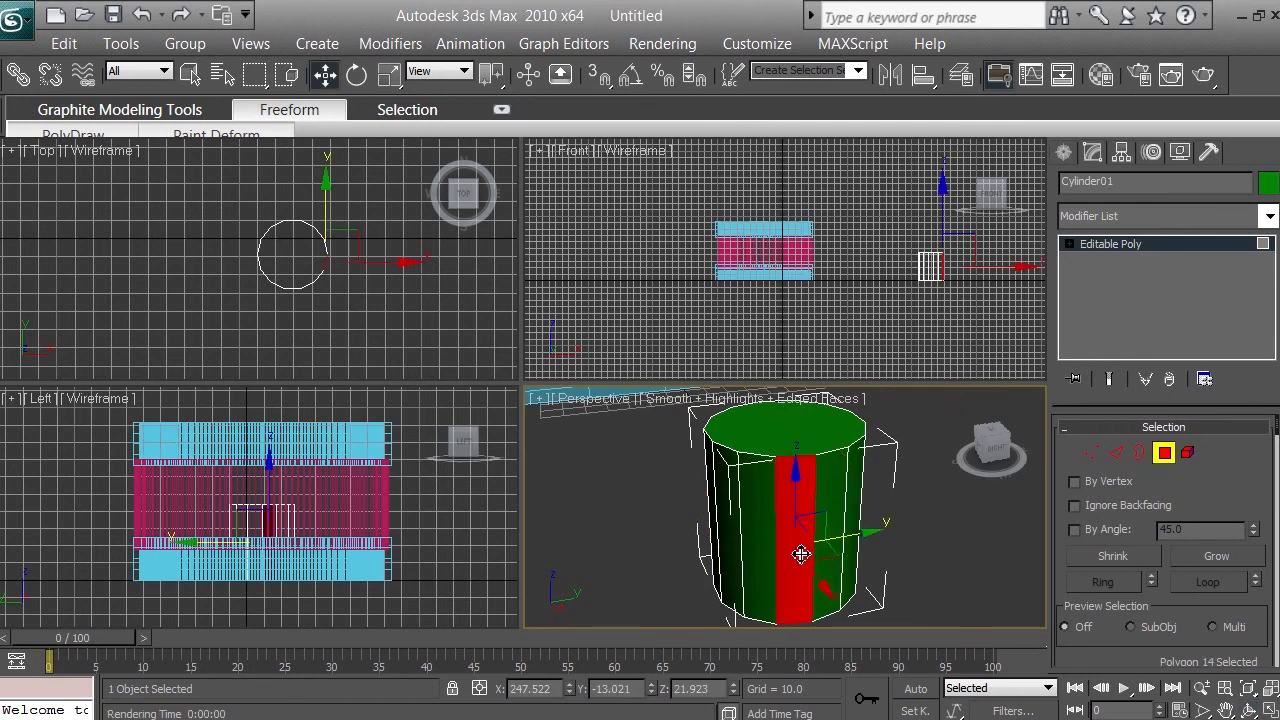
left_click(853, 519, "ctrl")
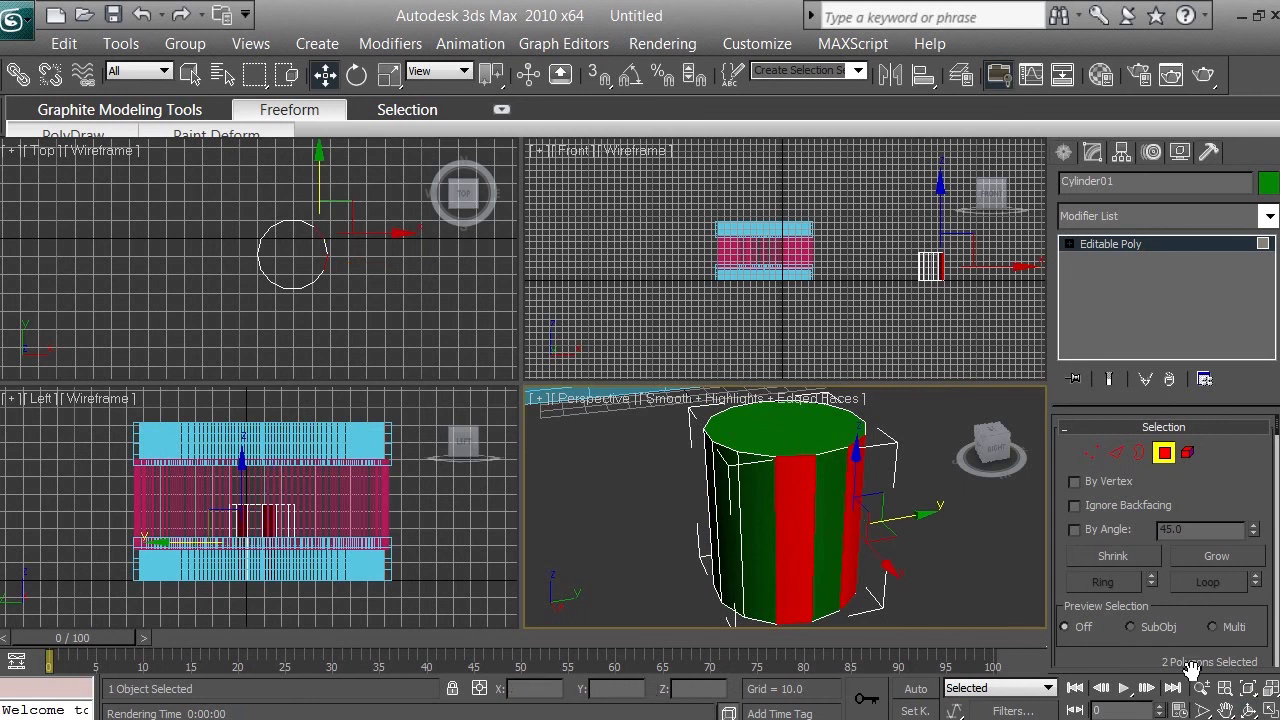
left_click(1250, 709)
left_click_drag(868, 514, 672, 504)
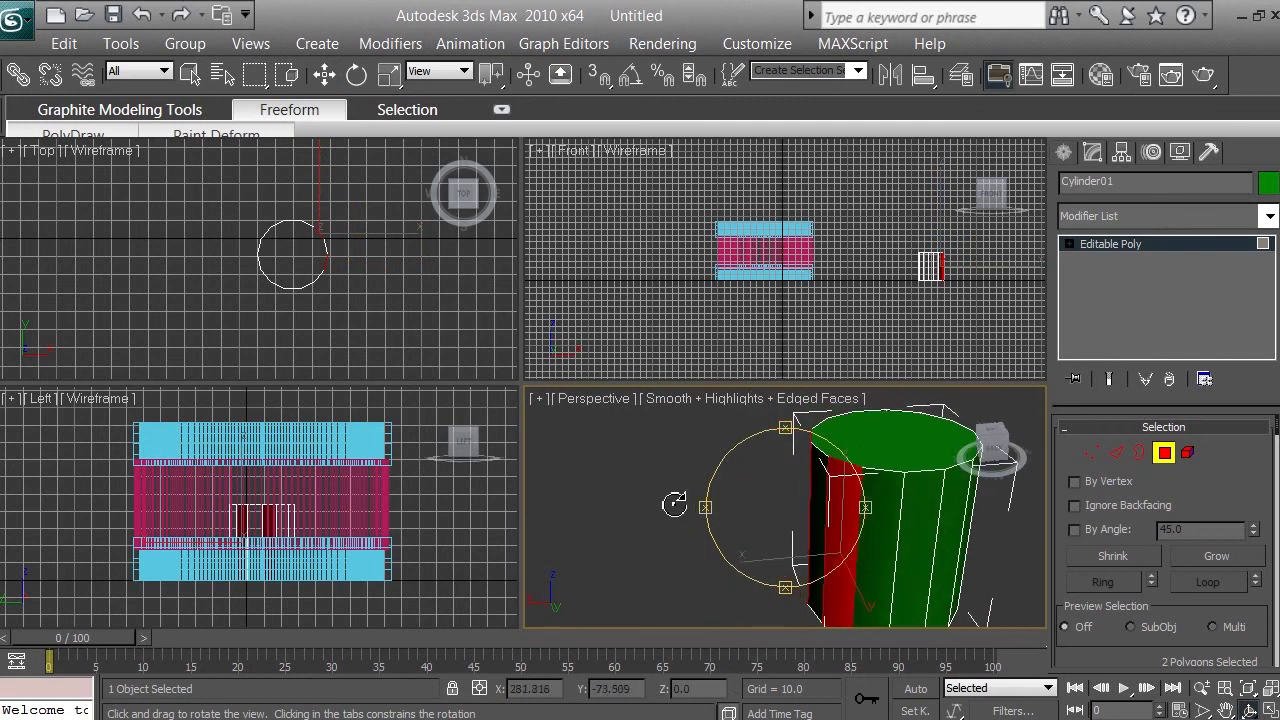
key("z")
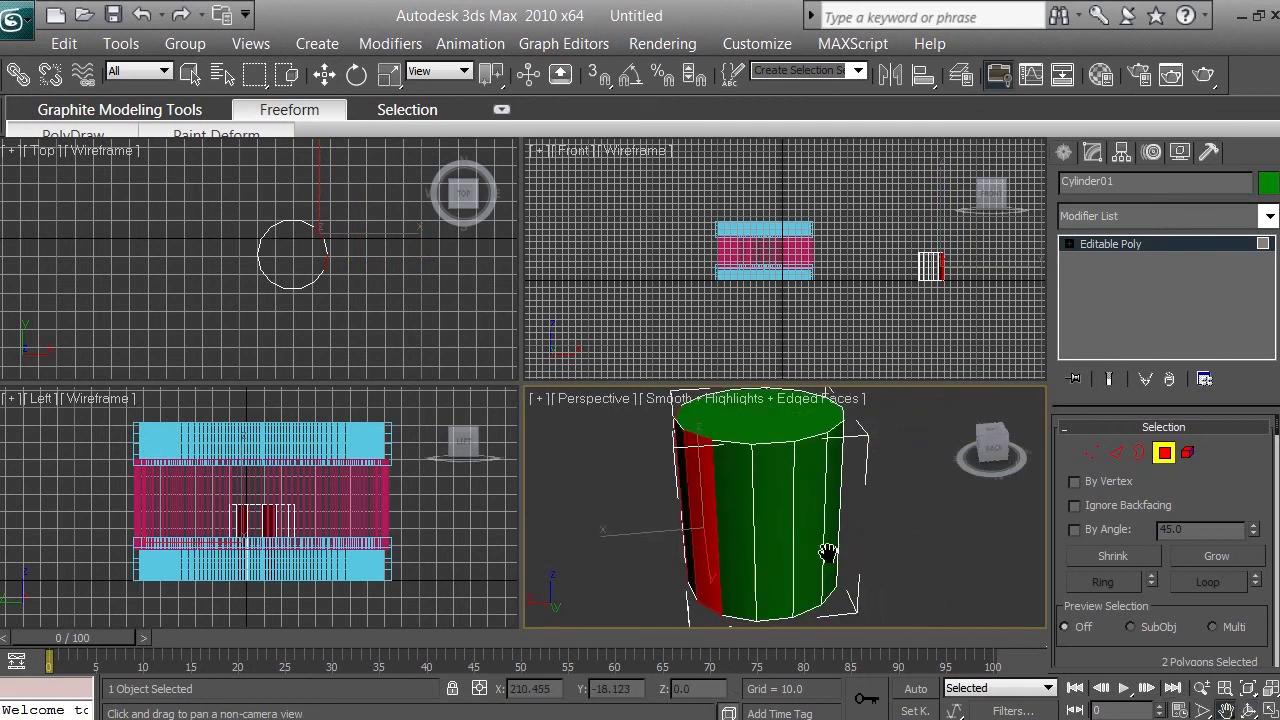
key("w")
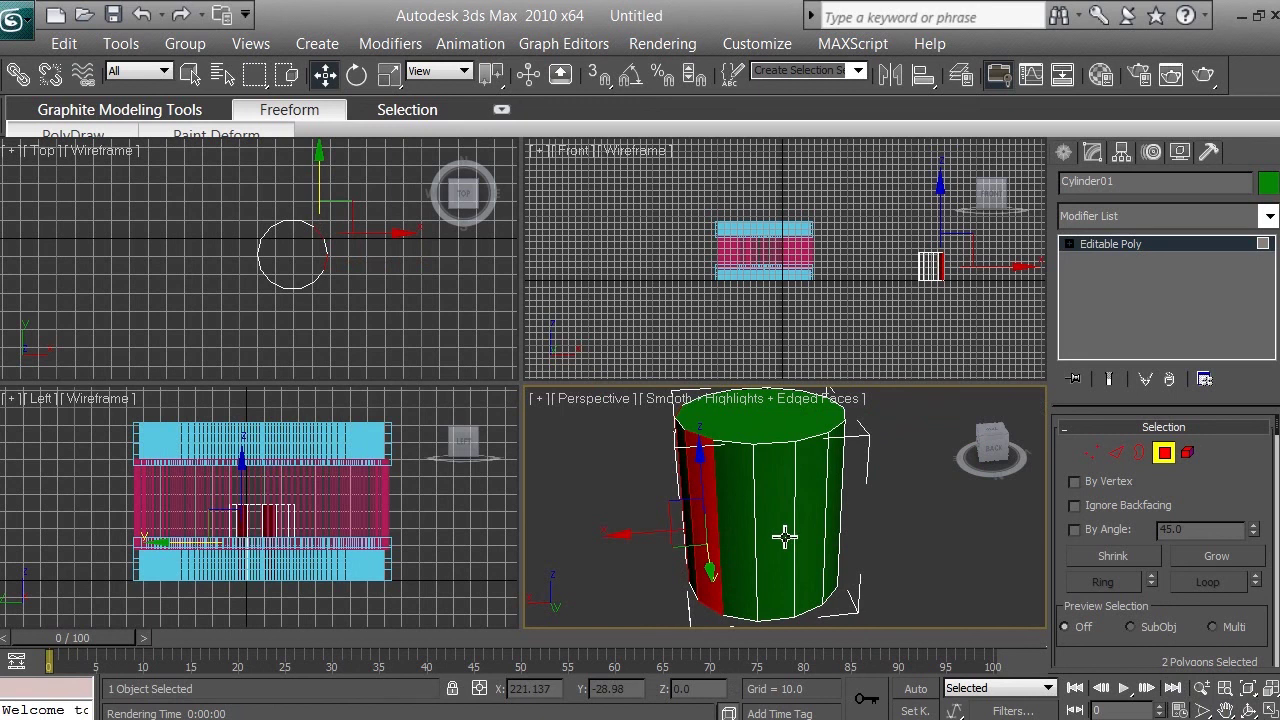
left_click(783, 537, "ctrl")
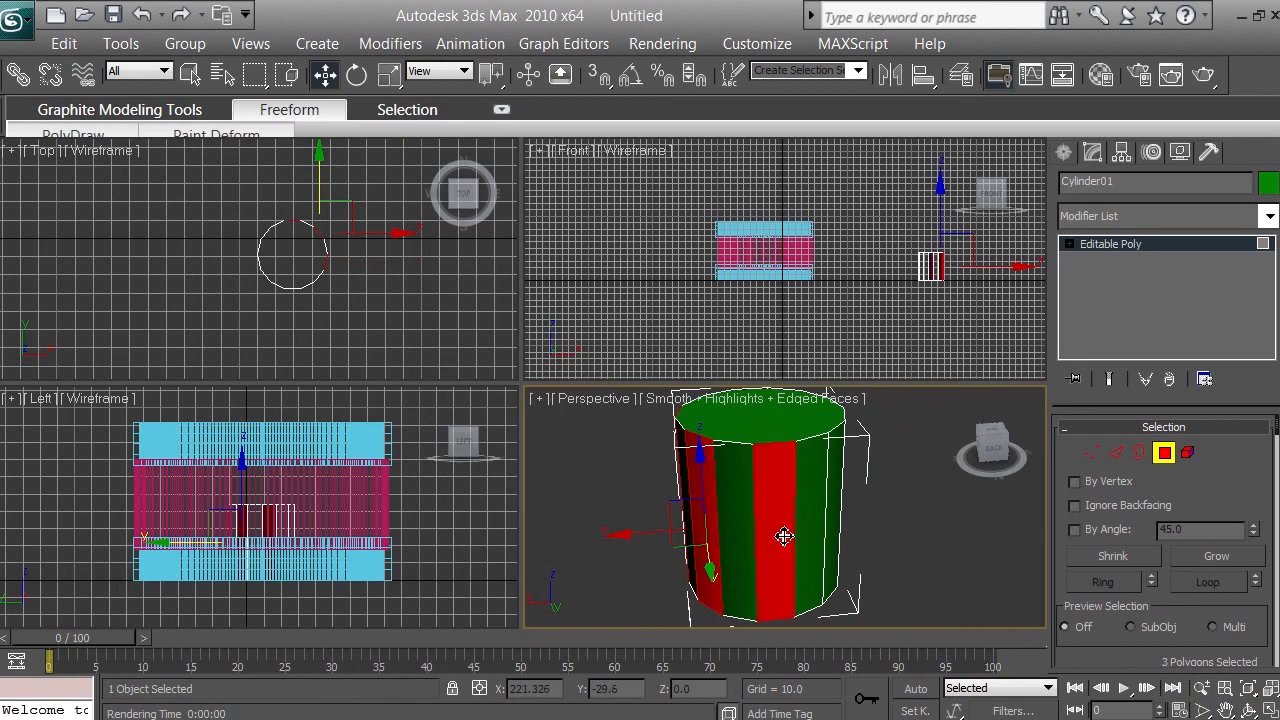